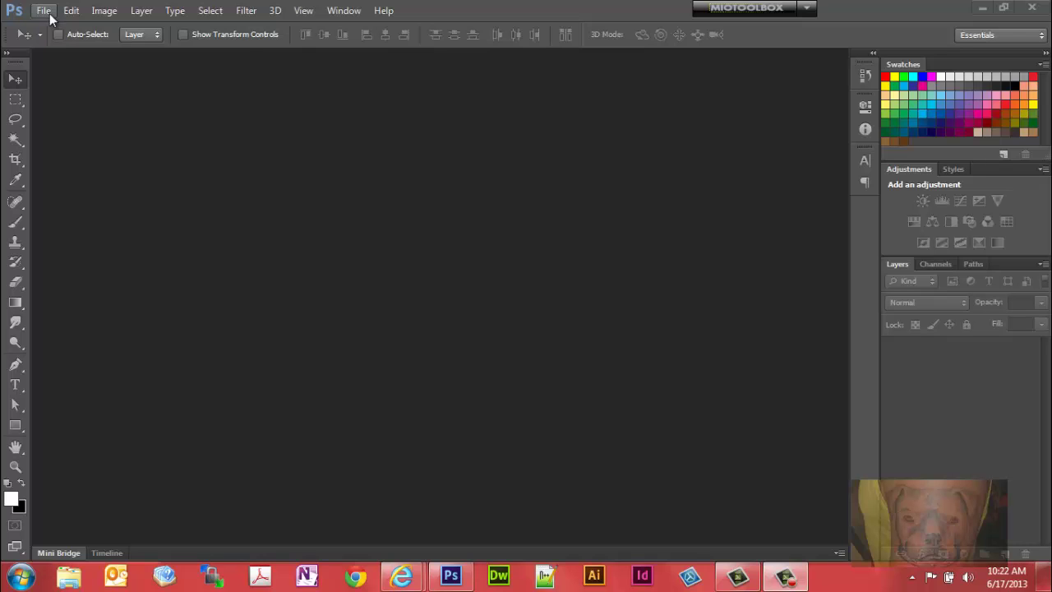
Create a new Untitled-1 document with the default transparent settings
click(43, 11)
click(57, 28)
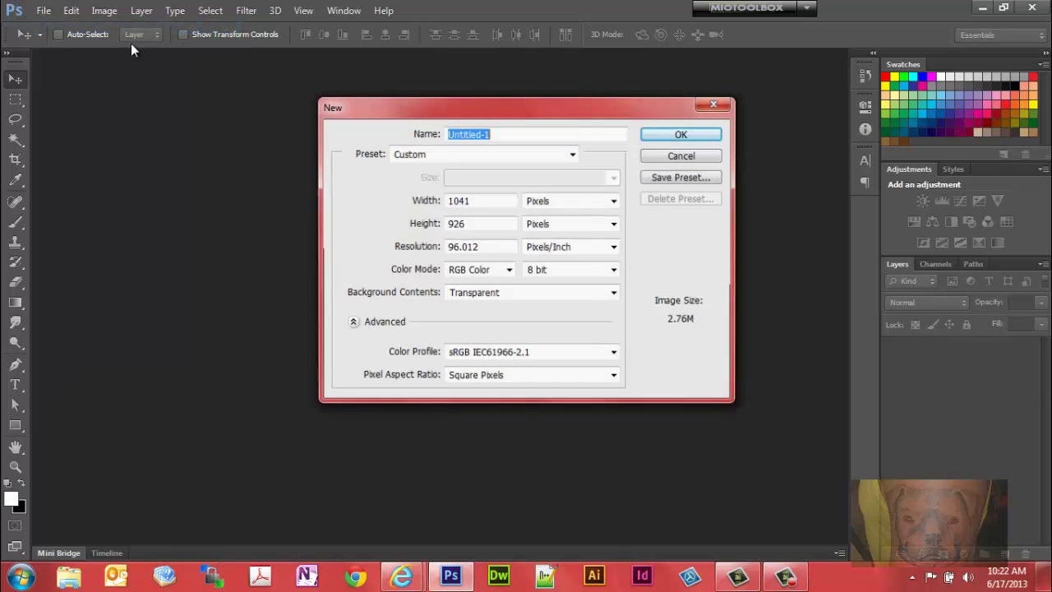
click(678, 138)
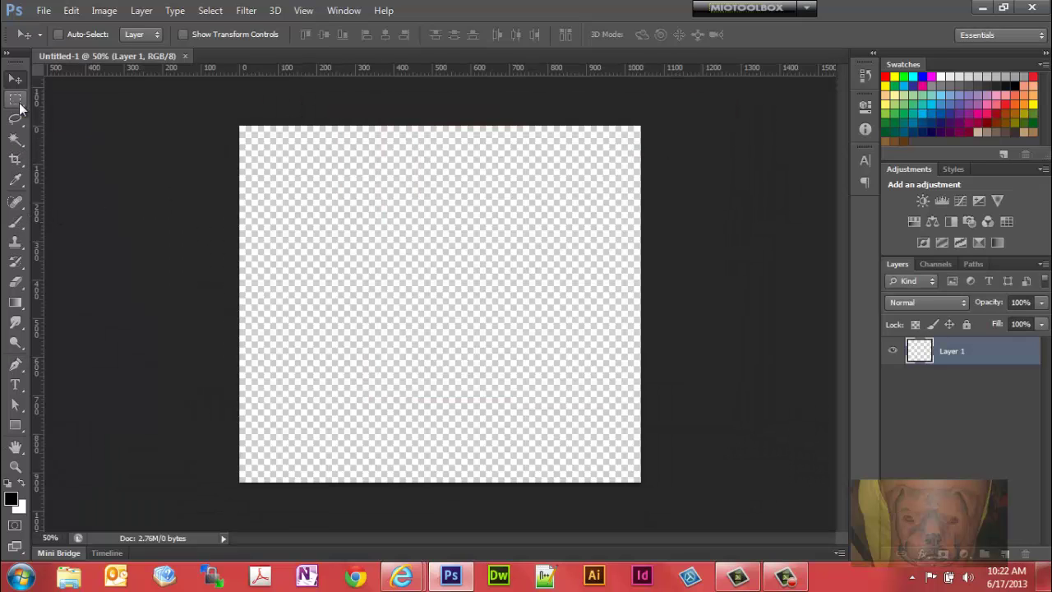
Select the whole canvas, fill Layer 1 with solid black, then deselect
click(16, 99)
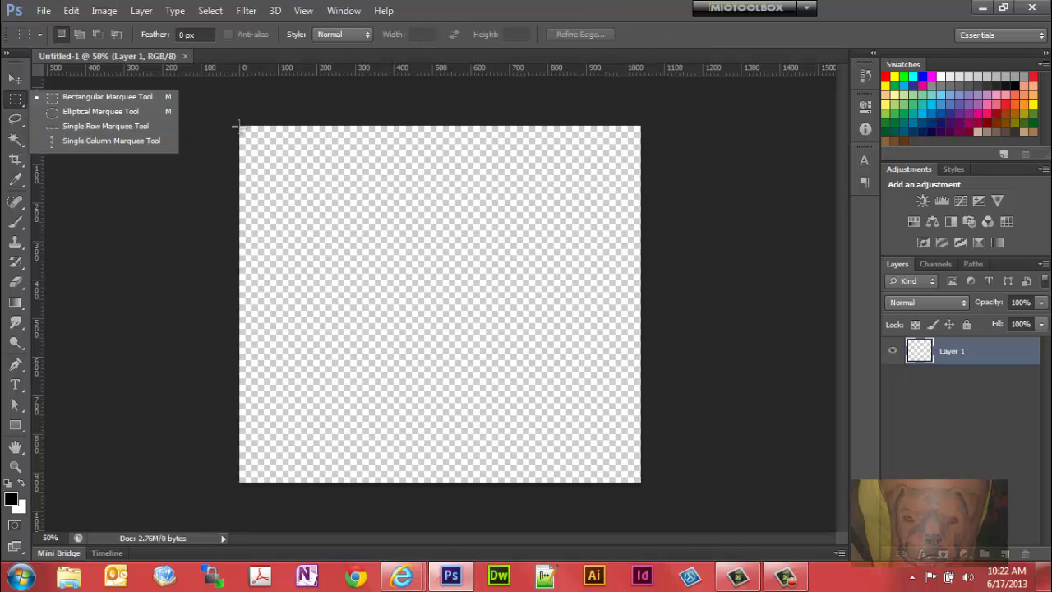
drag(238, 126, 643, 484)
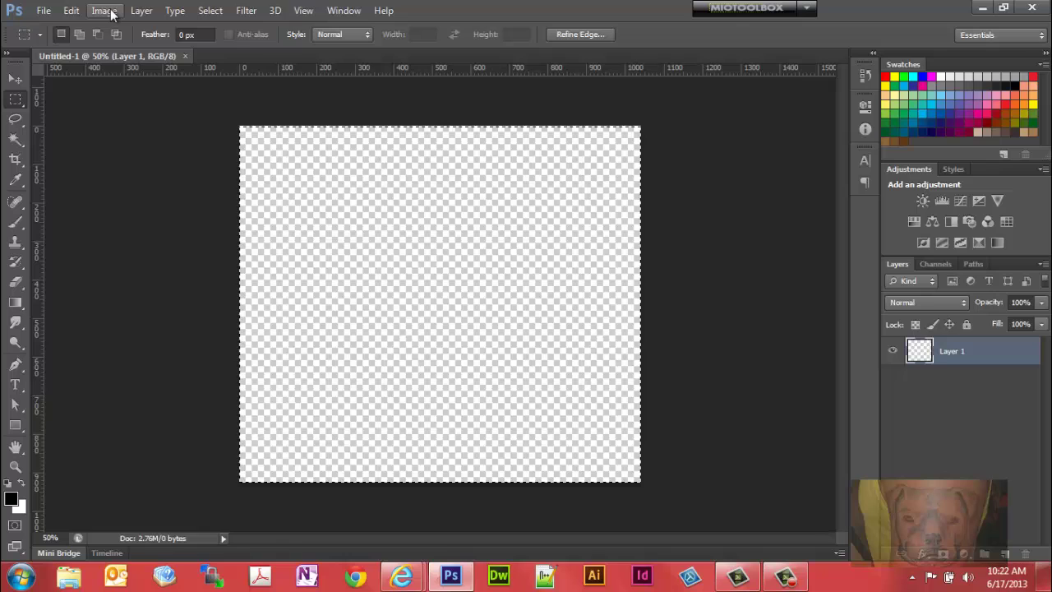
click(73, 10)
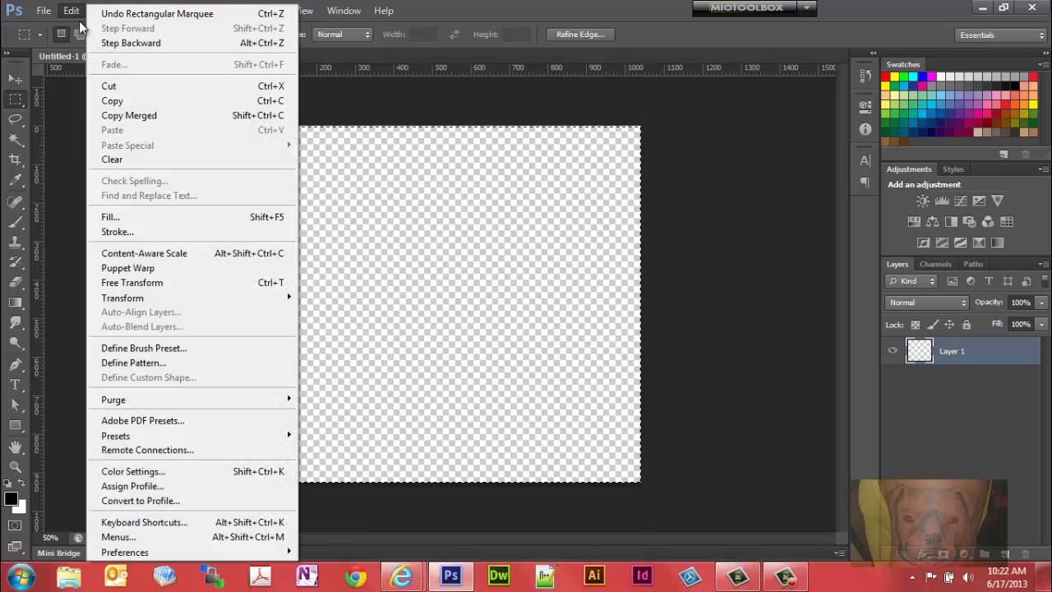
click(113, 219)
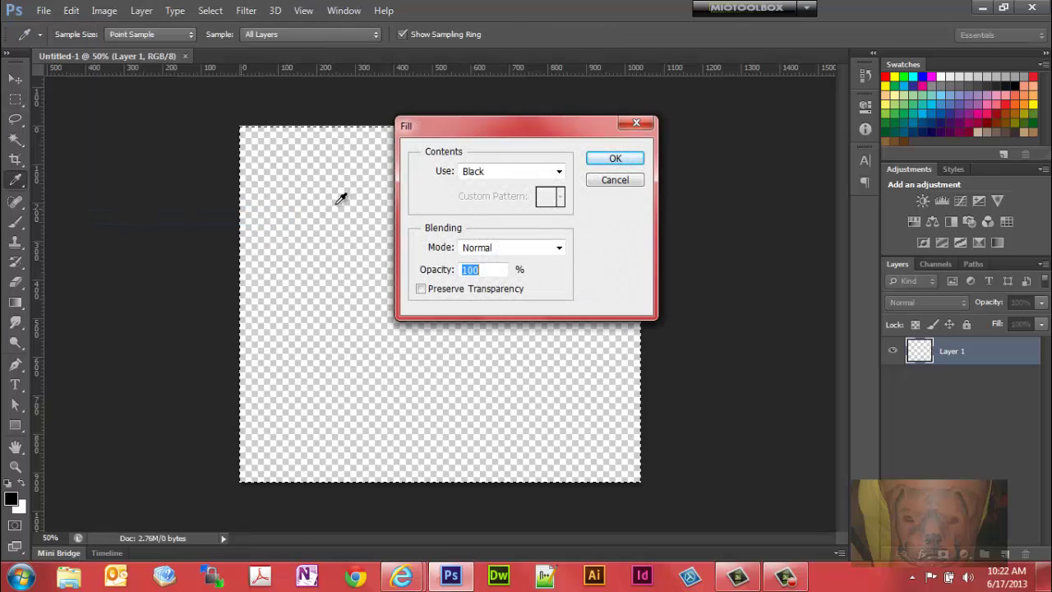
click(632, 158)
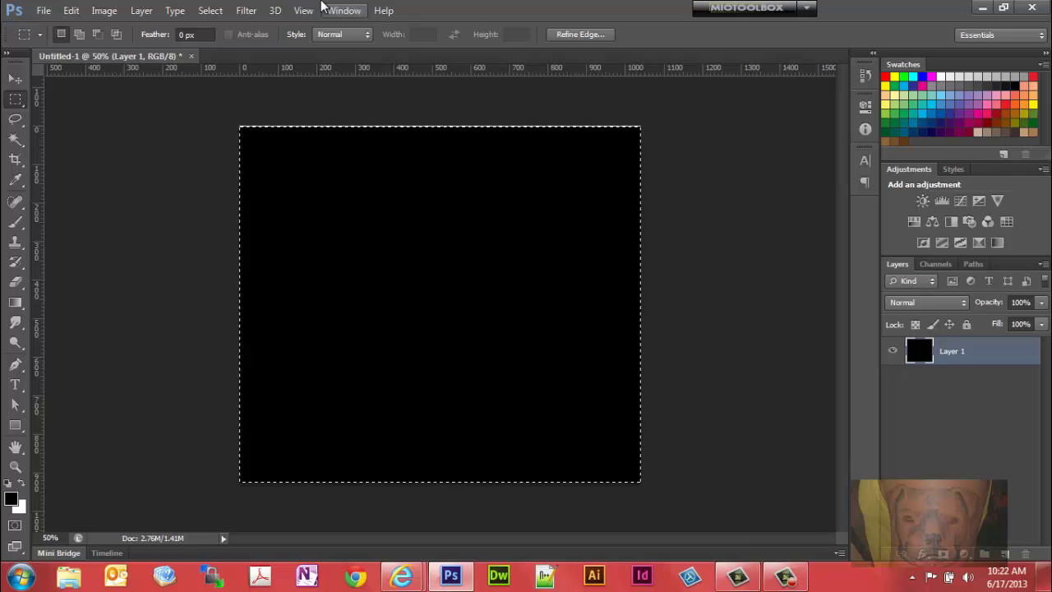
click(211, 10)
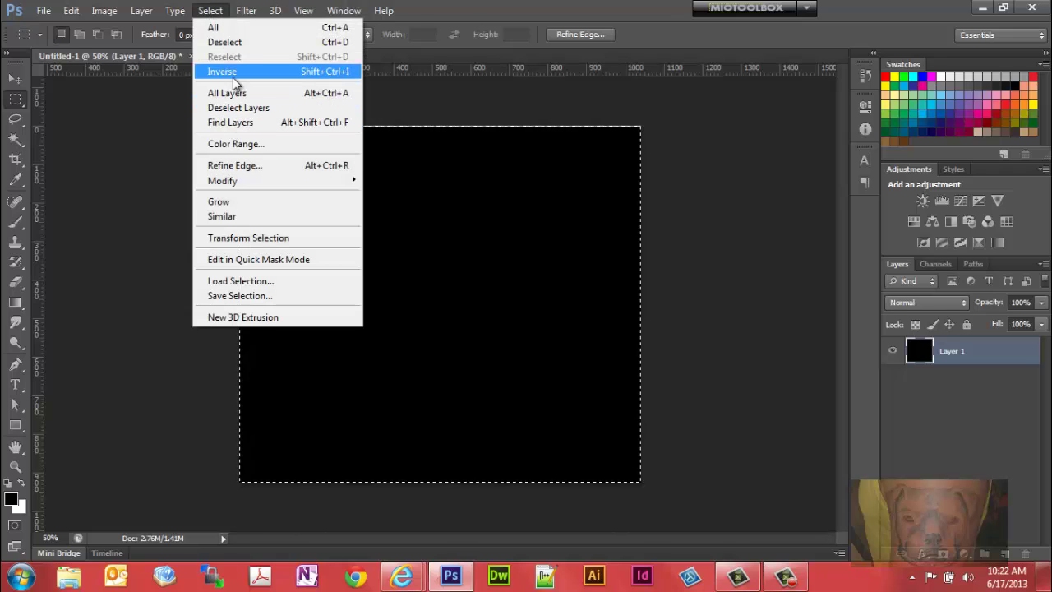
click(228, 42)
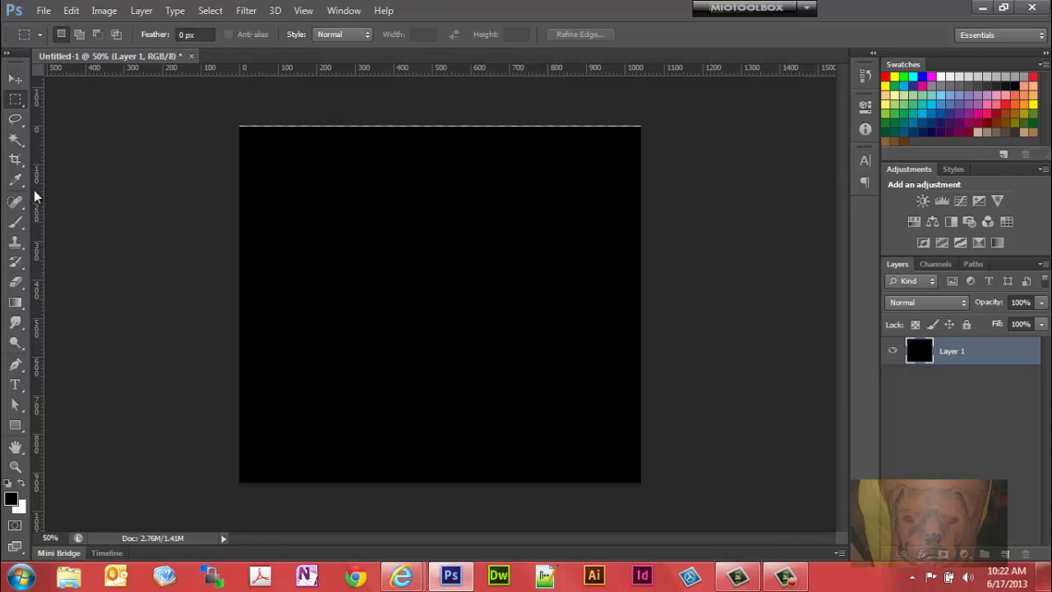
Type ASHLEY in red 120 pt Times New Roman Bold and move it to the canvas centre
click(16, 385)
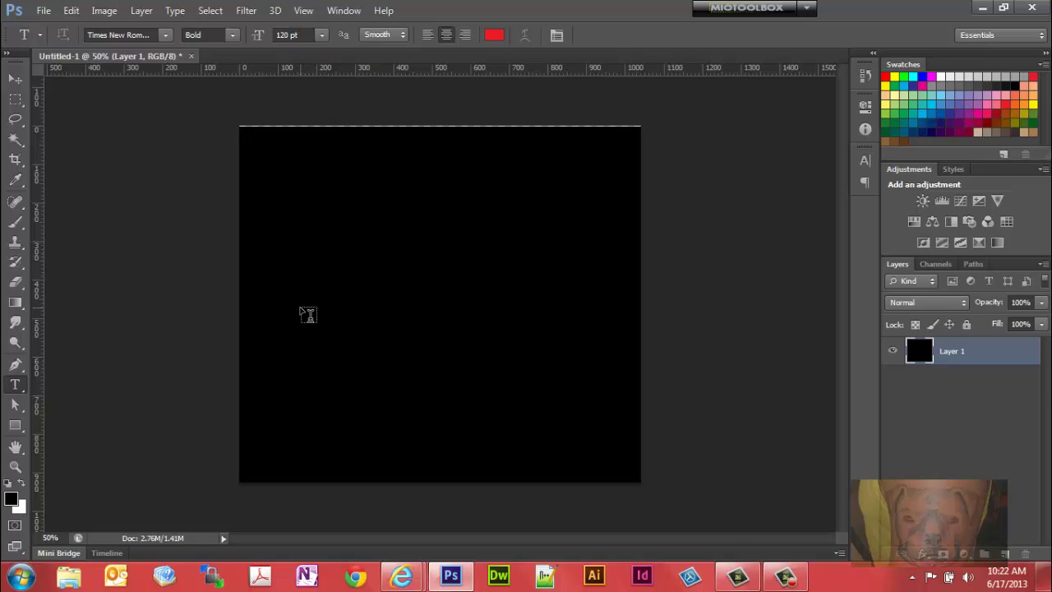
click(304, 311)
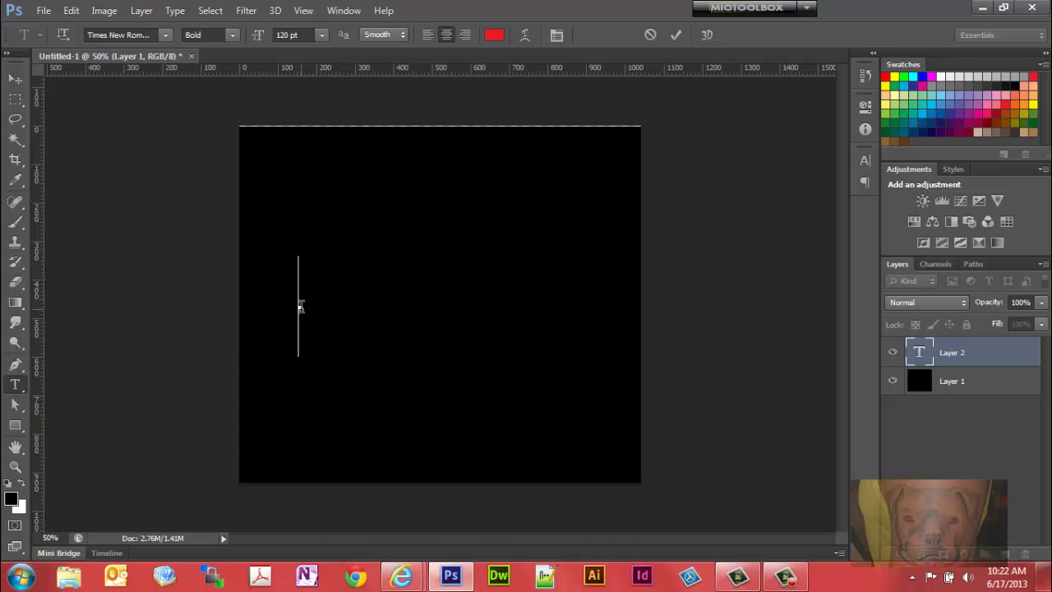
text(AS)
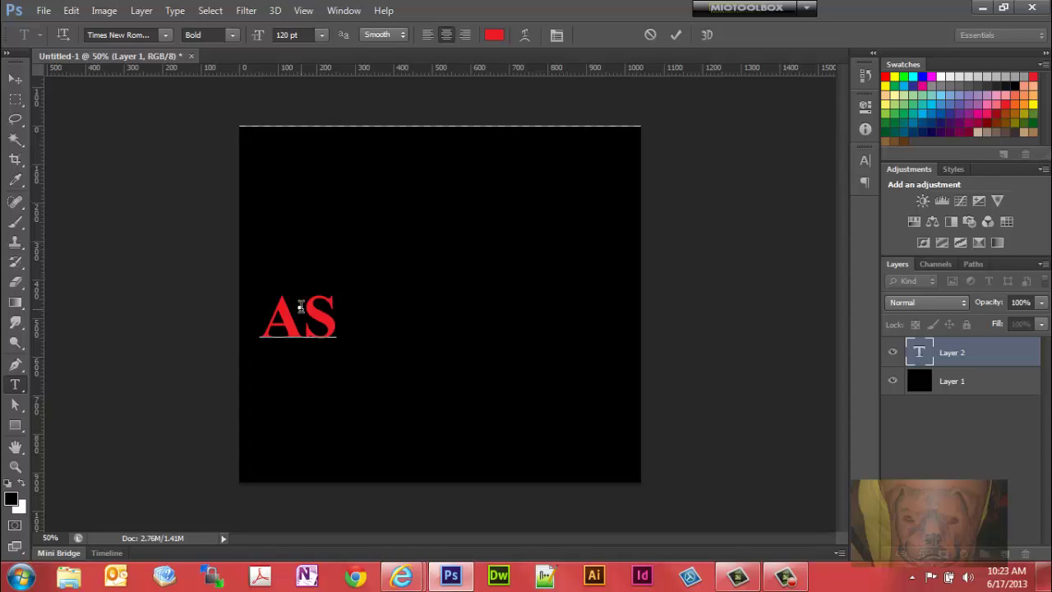
text(HLEY)
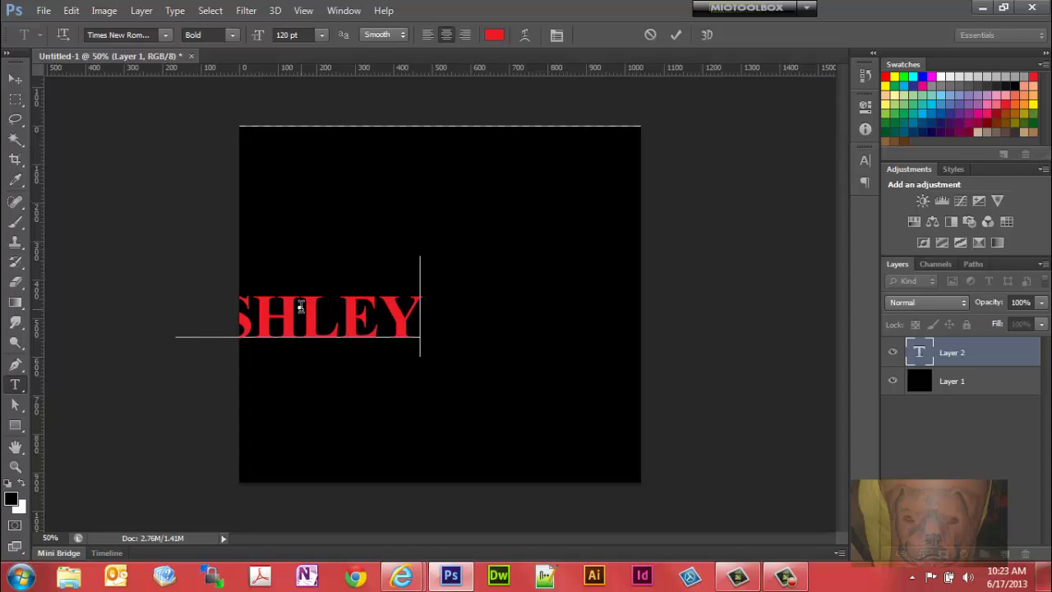
click(15, 79)
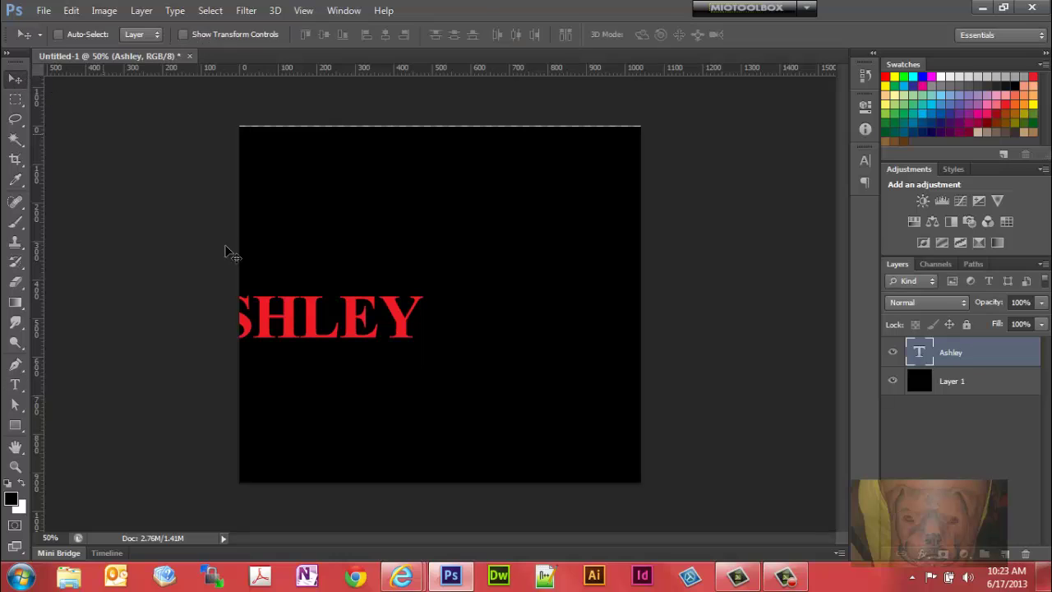
drag(281, 304, 422, 305)
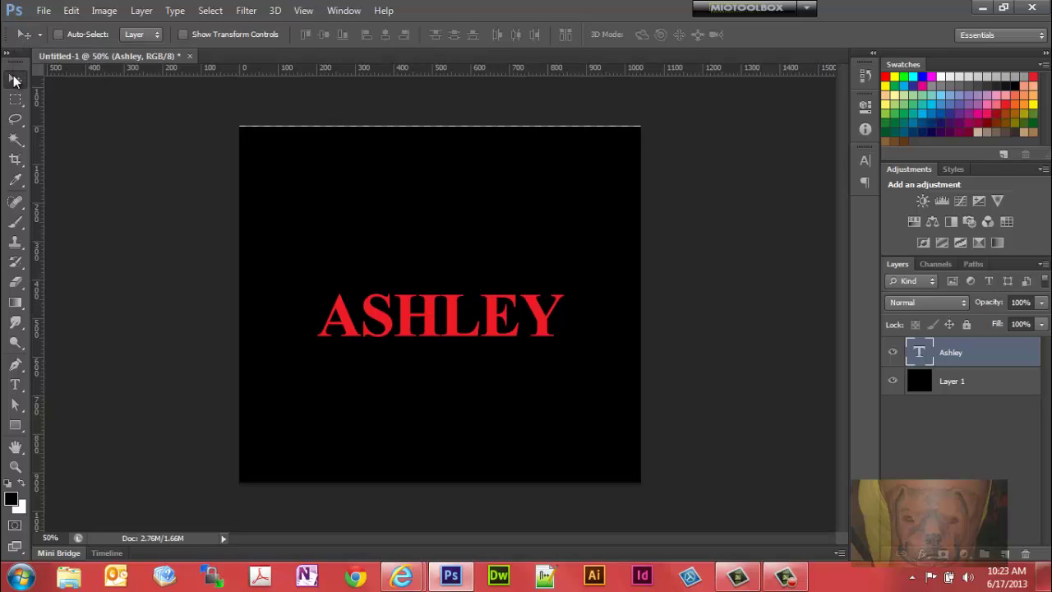
drag(64, 538, 27, 536)
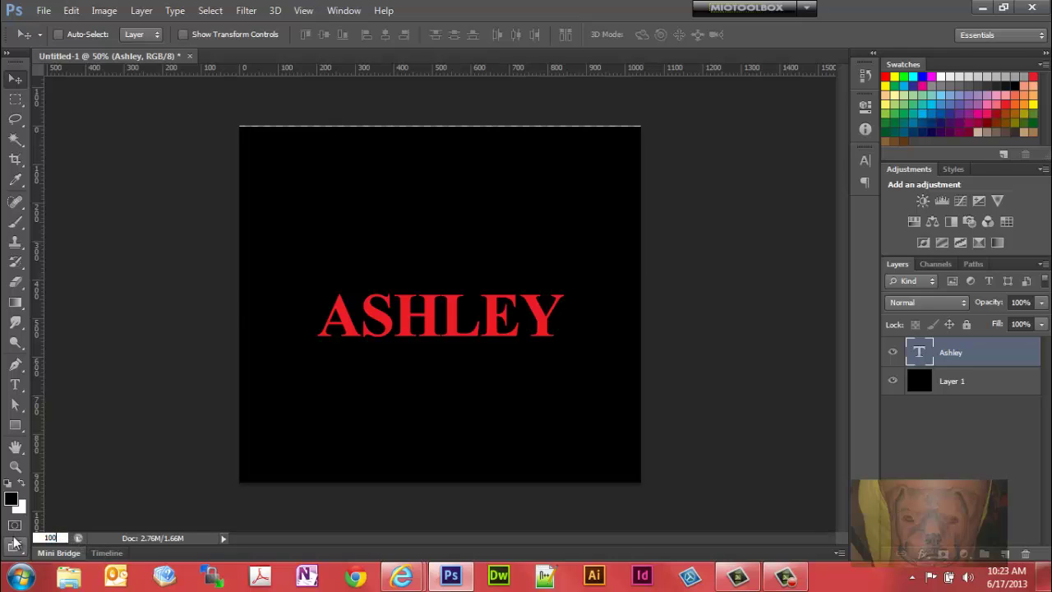
At 100% zoom, set the kerning between H and L to 50
text(100)
key(Return)
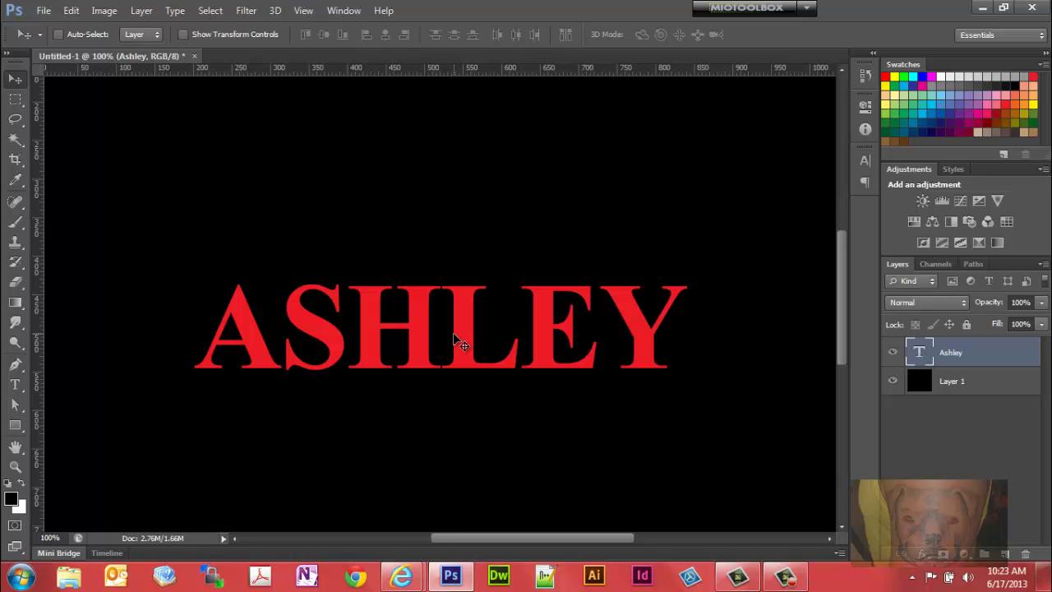
click(863, 163)
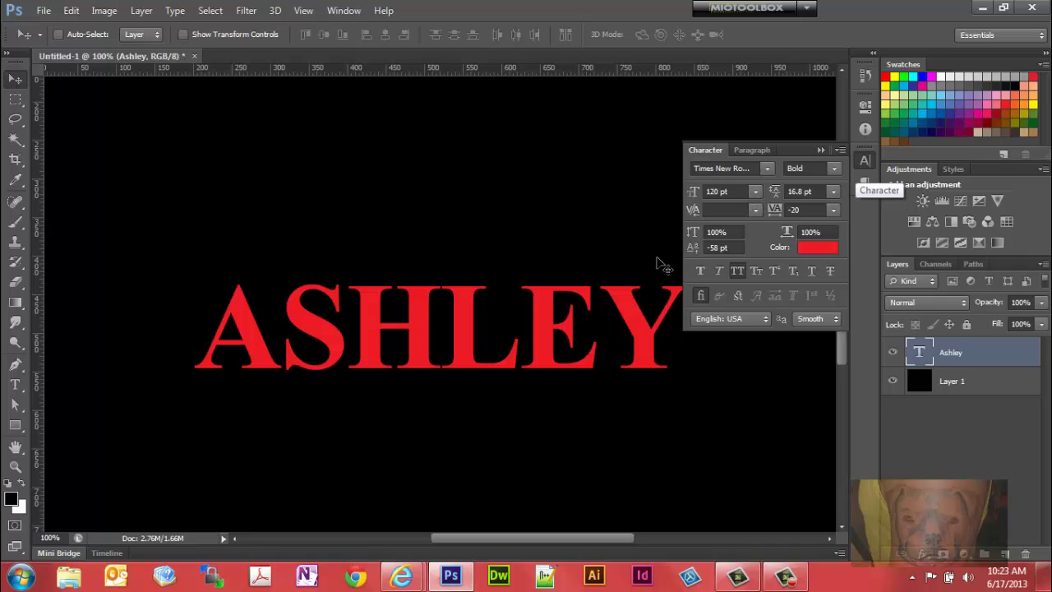
click(15, 383)
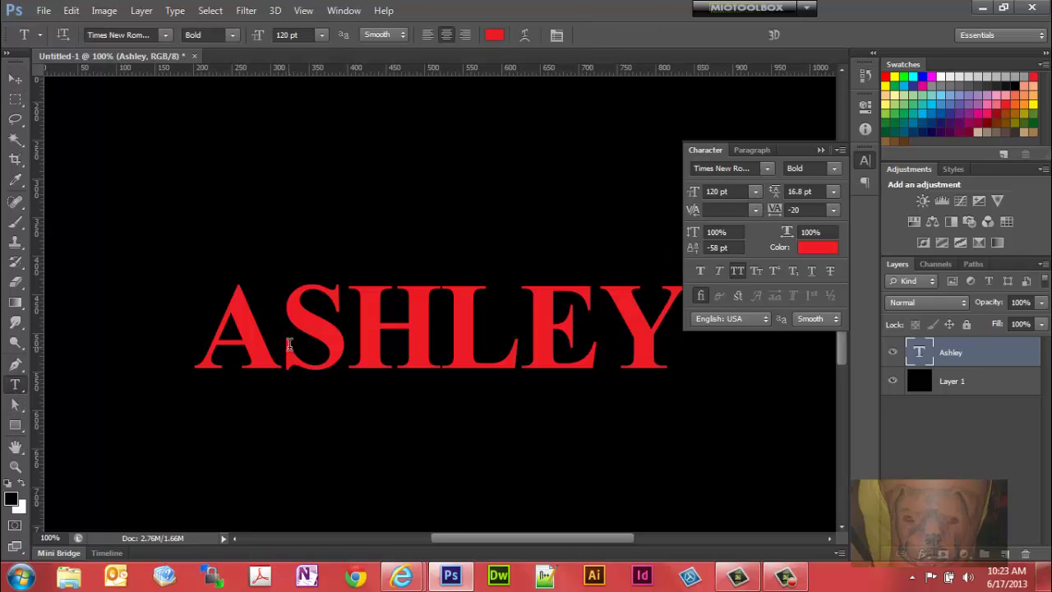
click(438, 332)
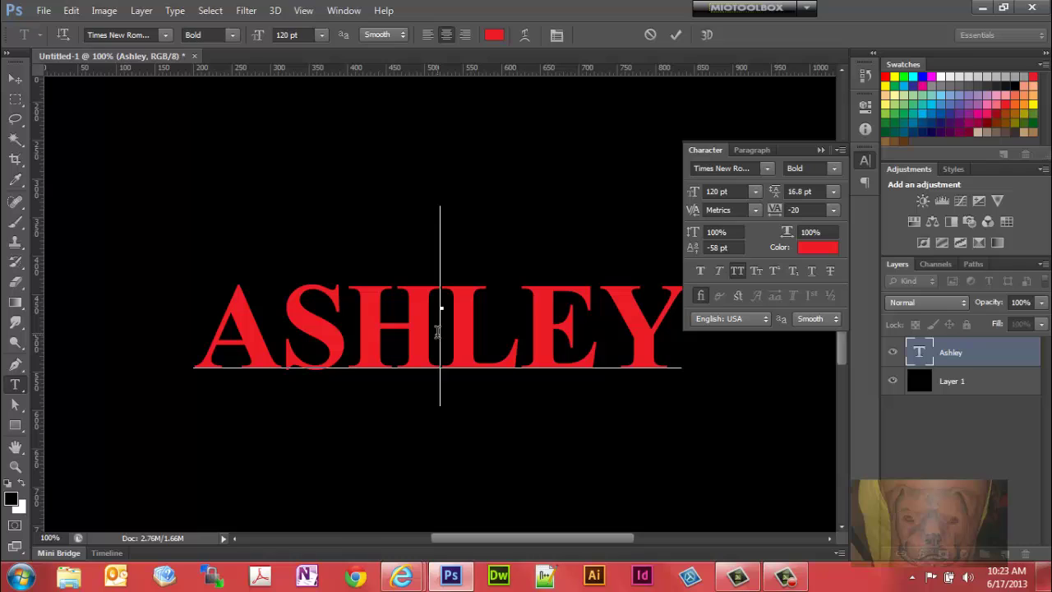
click(755, 210)
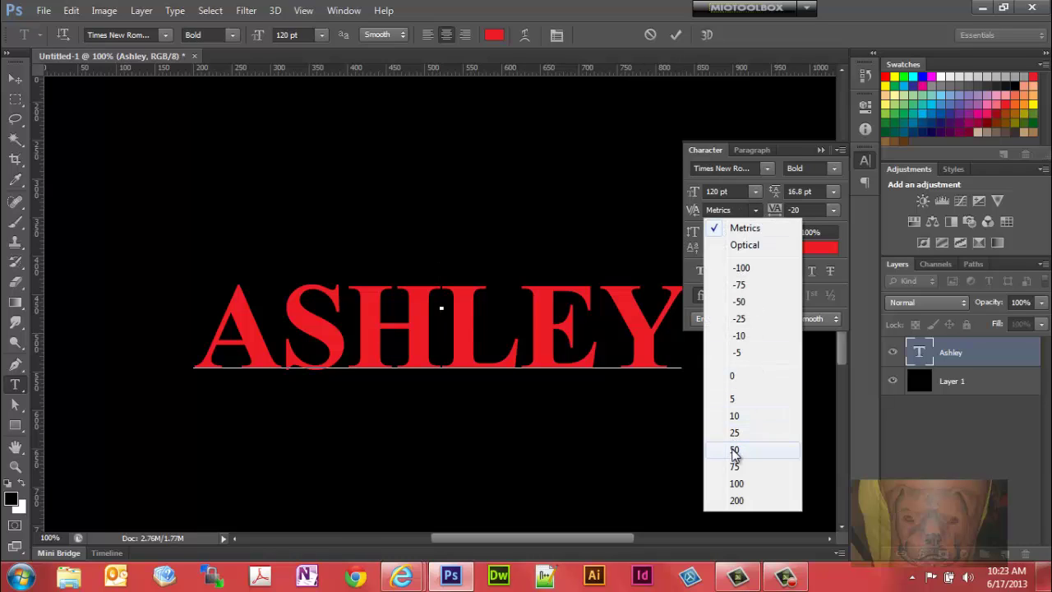
click(735, 449)
Tighten the kerning between E and Y to -25
click(622, 324)
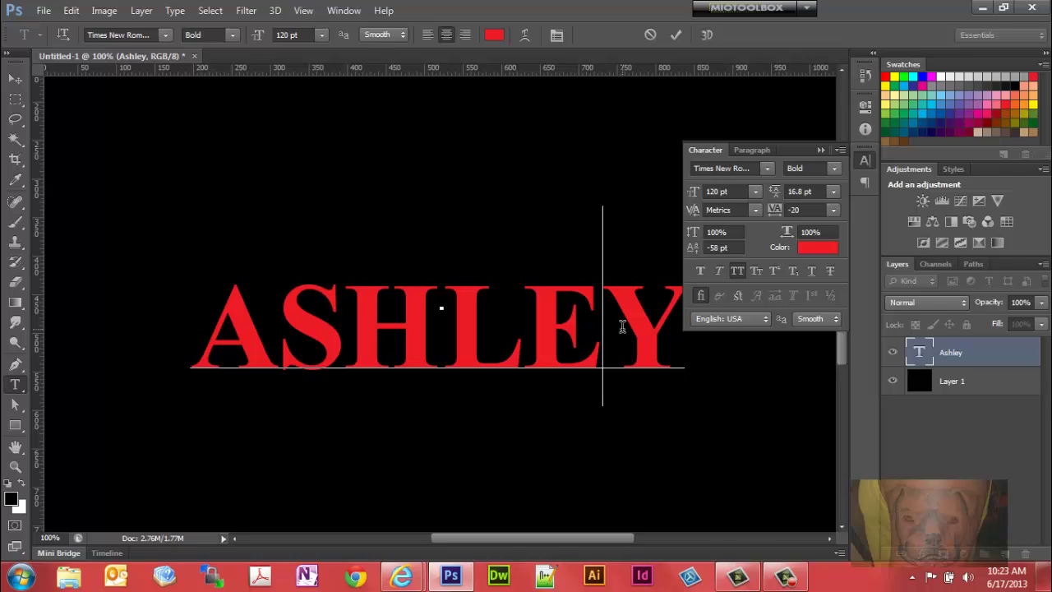
click(755, 210)
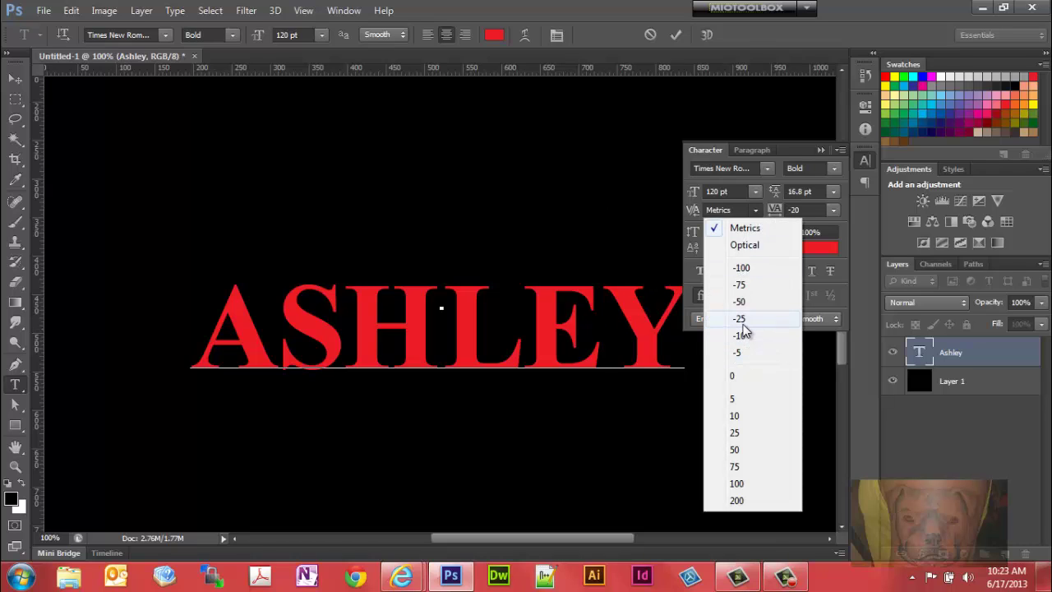
click(740, 318)
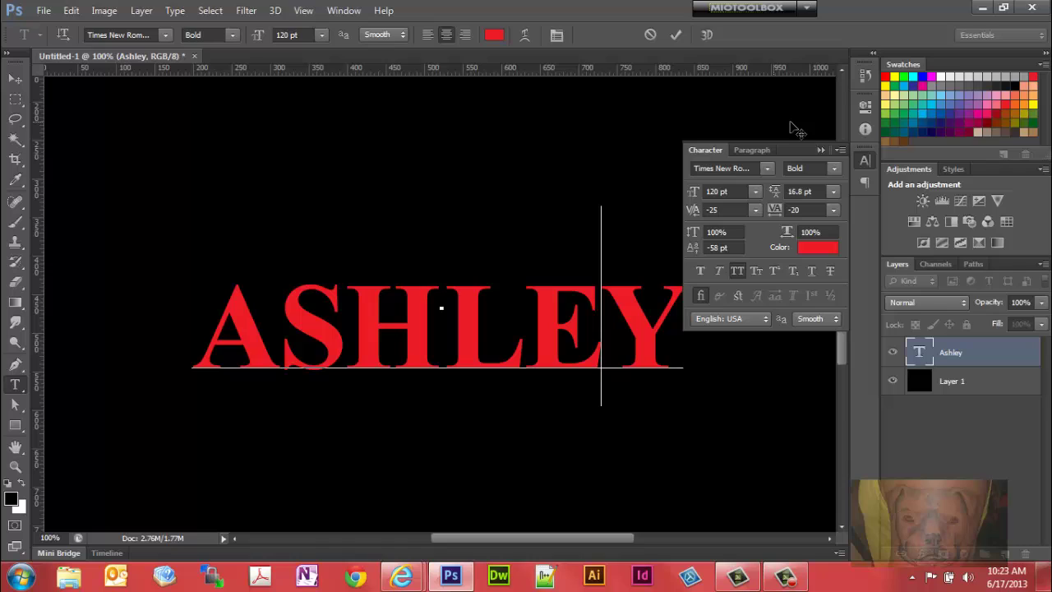
click(821, 150)
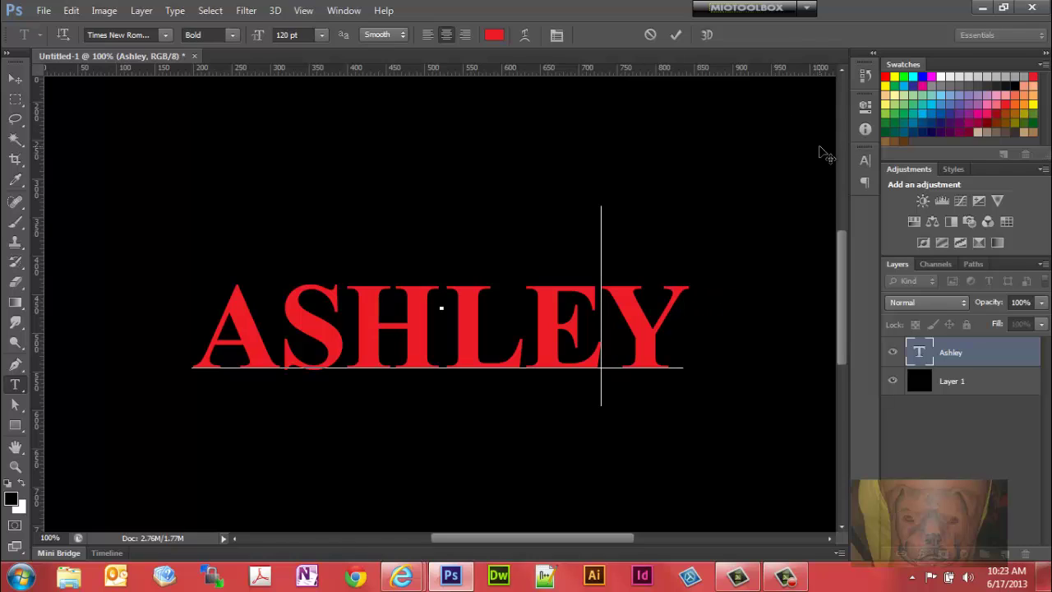
click(15, 80)
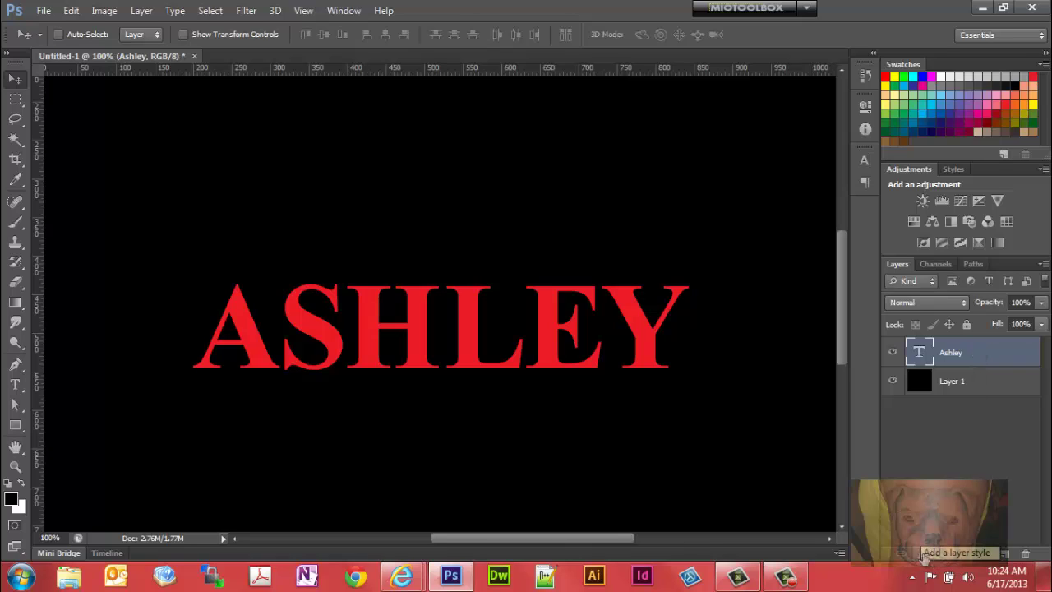
Add a Color Overlay to ASHLEY in orange, hue 30 (ff7f00)
click(923, 555)
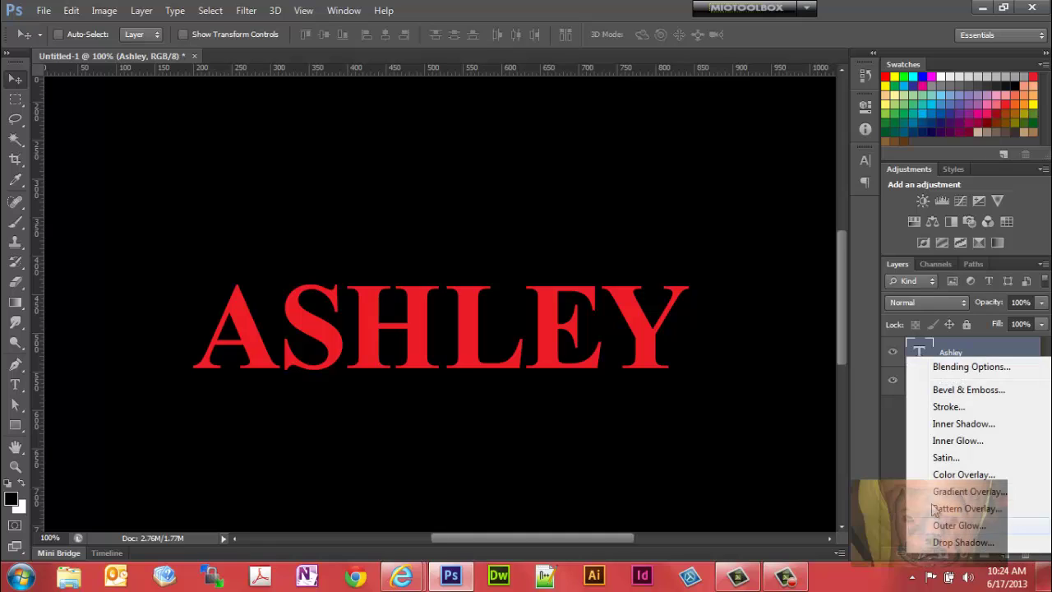
click(944, 476)
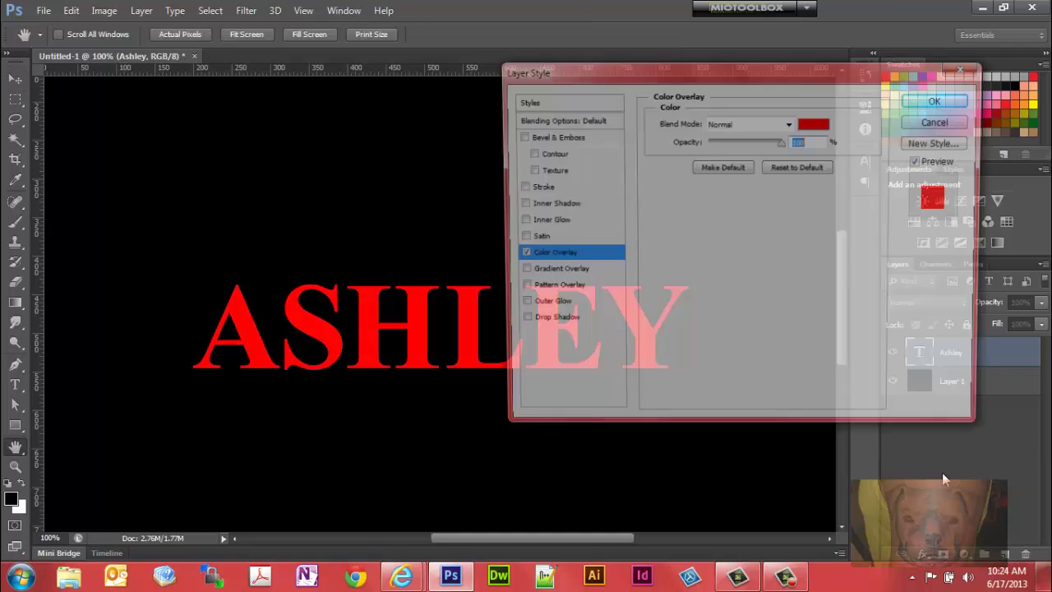
click(814, 124)
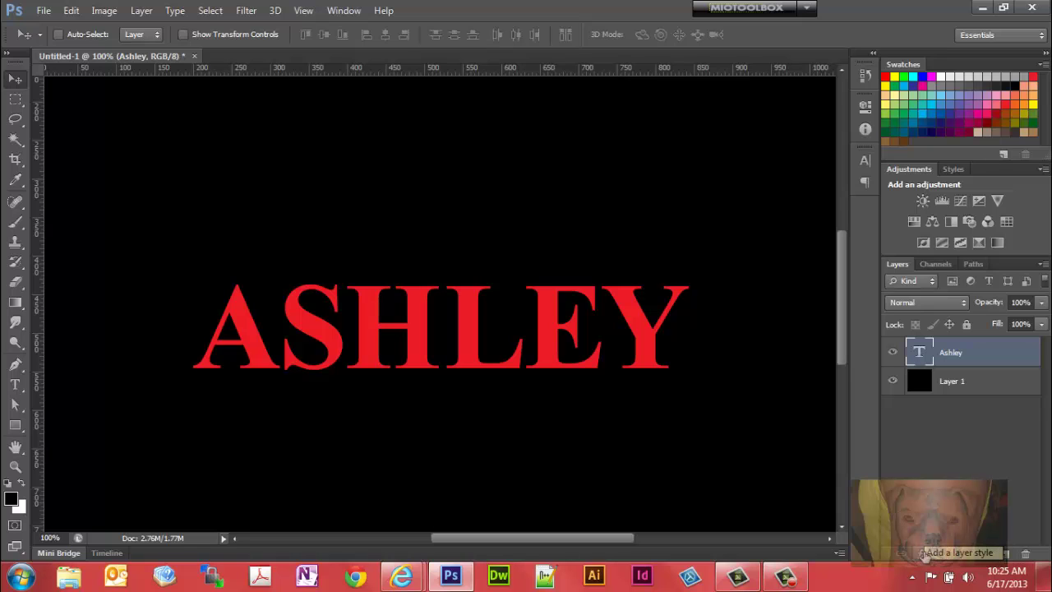
click(924, 555)
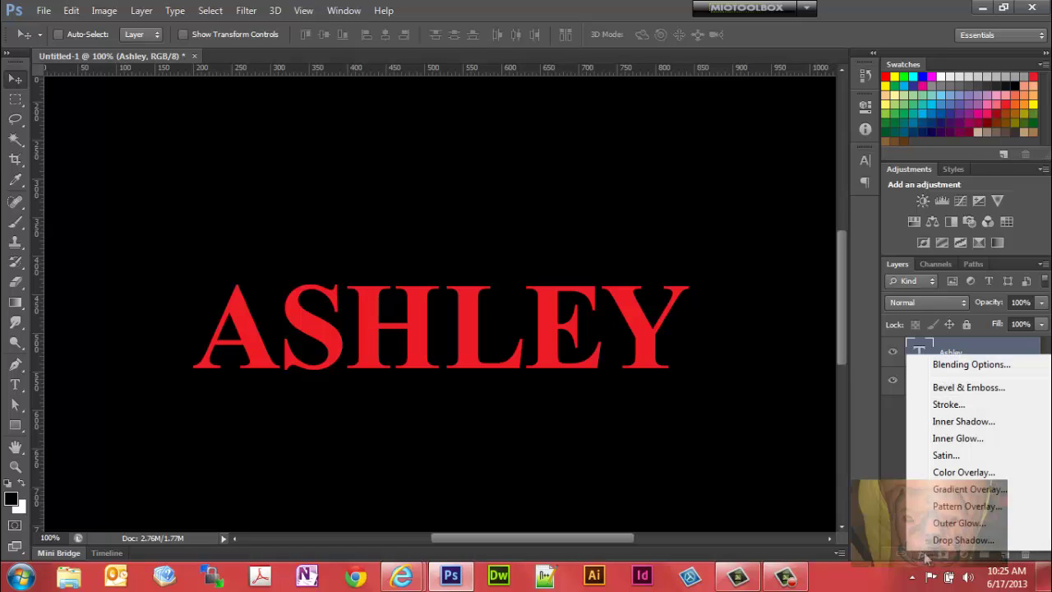
click(952, 469)
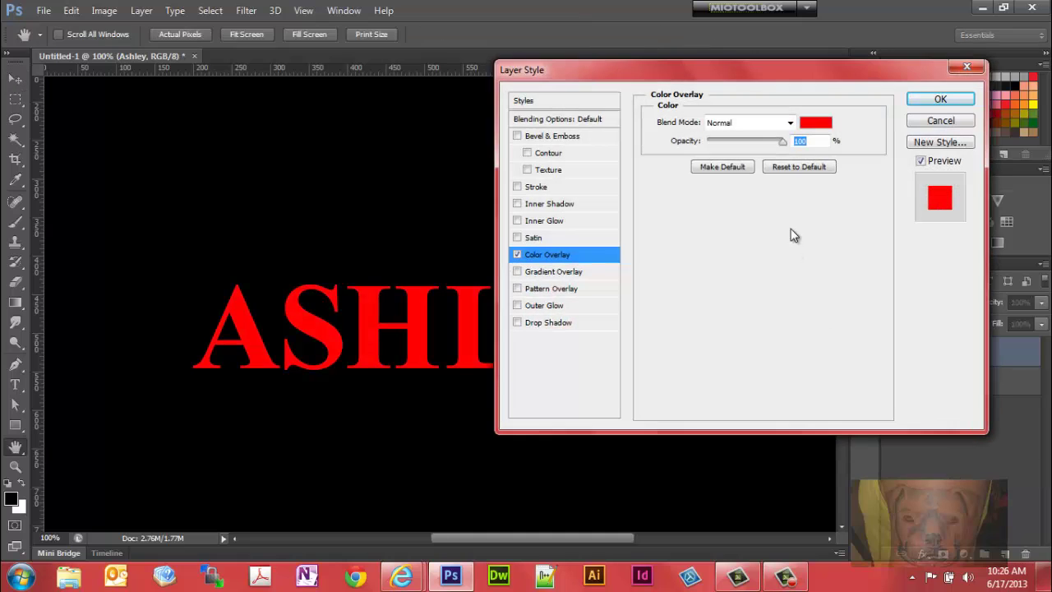
click(817, 123)
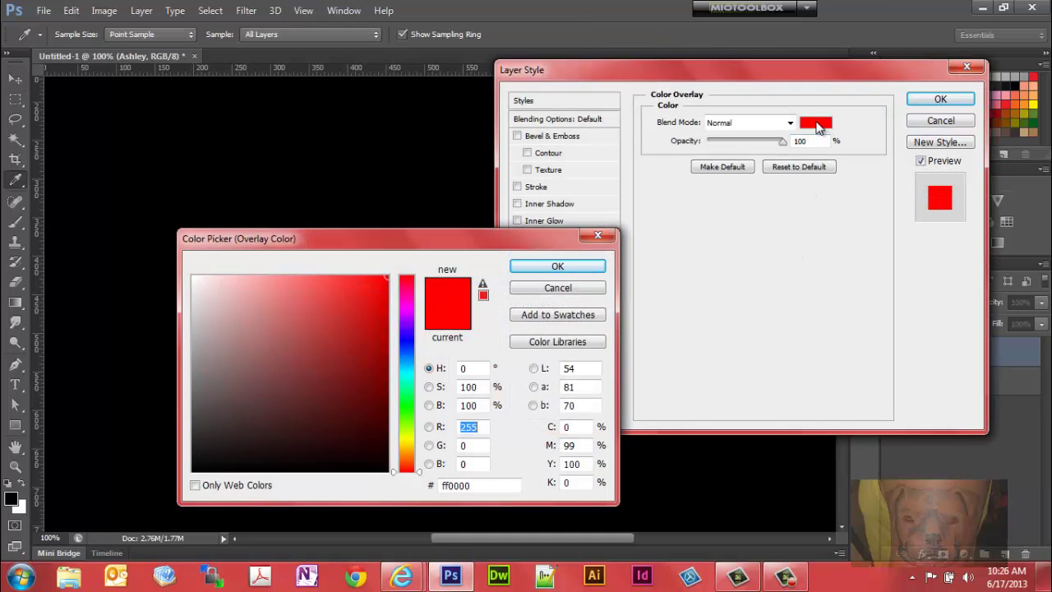
click(480, 368)
text(30)
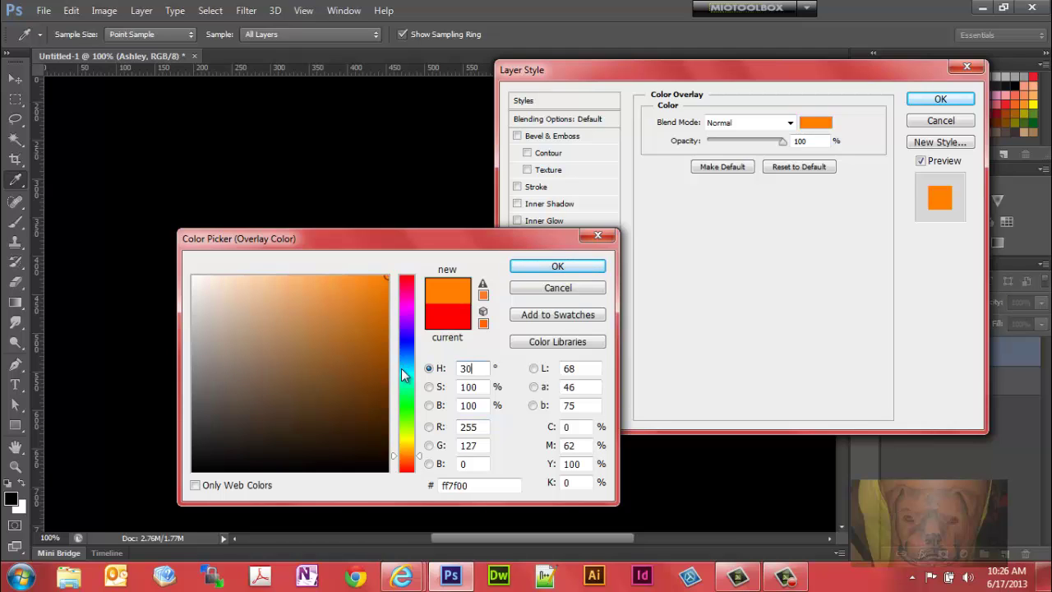
click(567, 270)
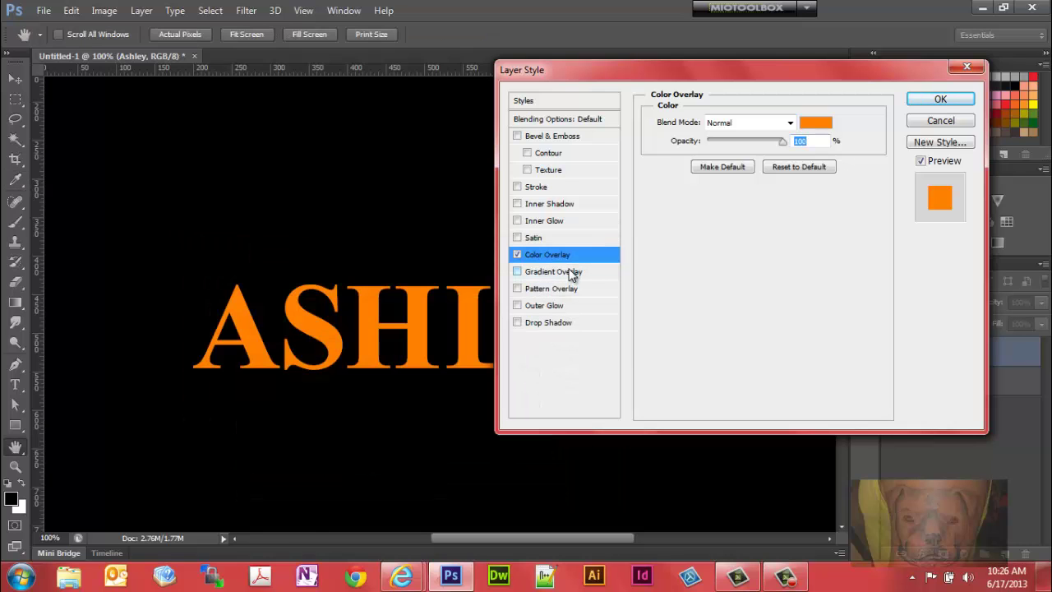
click(786, 581)
click(984, 520)
Apply the overlay and add an Inner Glow coloured yellow ffd400 (hue 50, saturation 100)
click(941, 100)
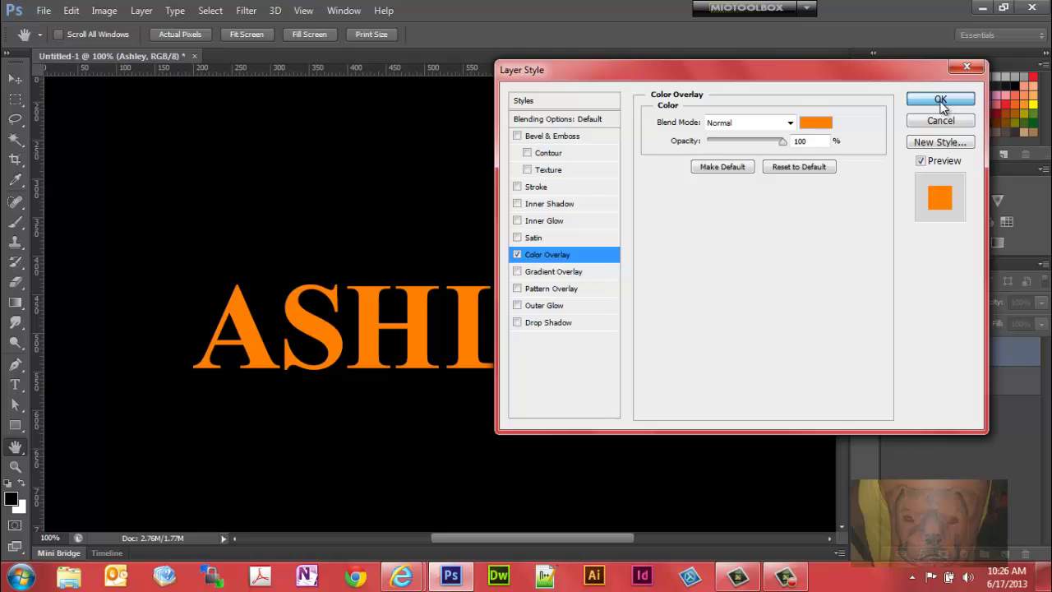
click(941, 99)
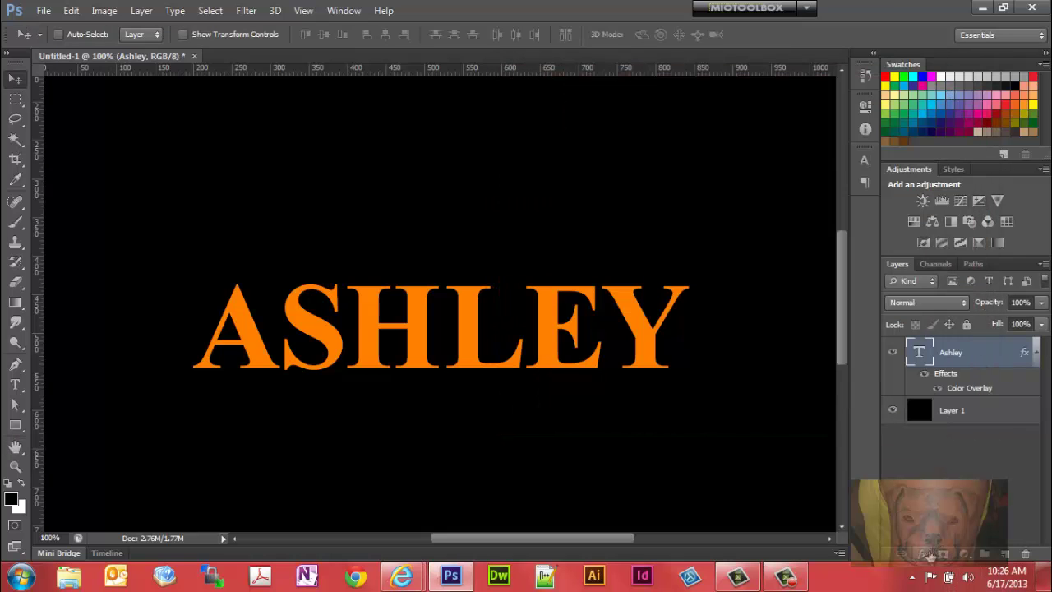
click(926, 557)
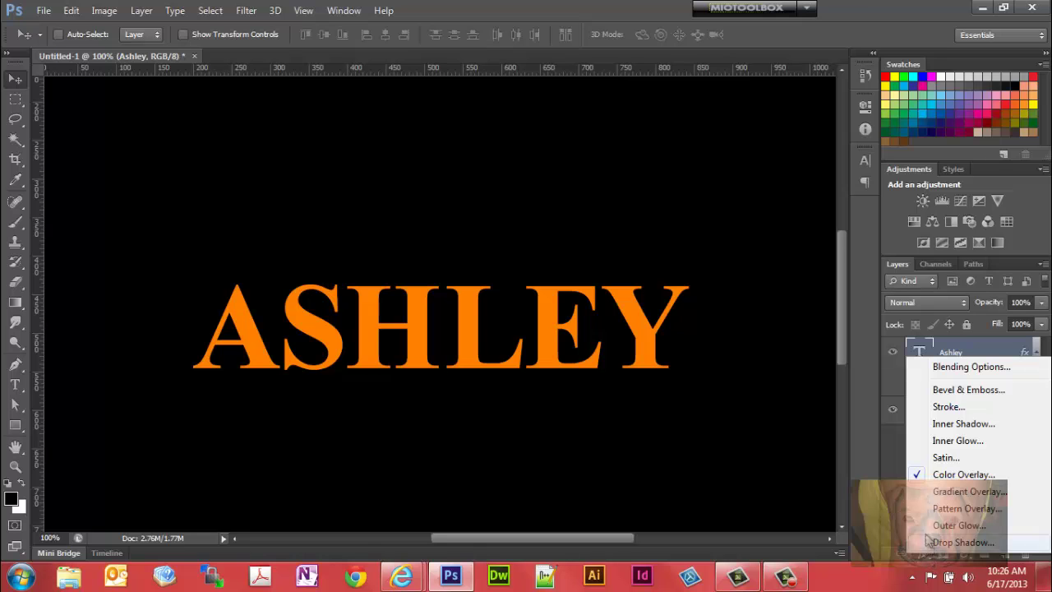
click(937, 442)
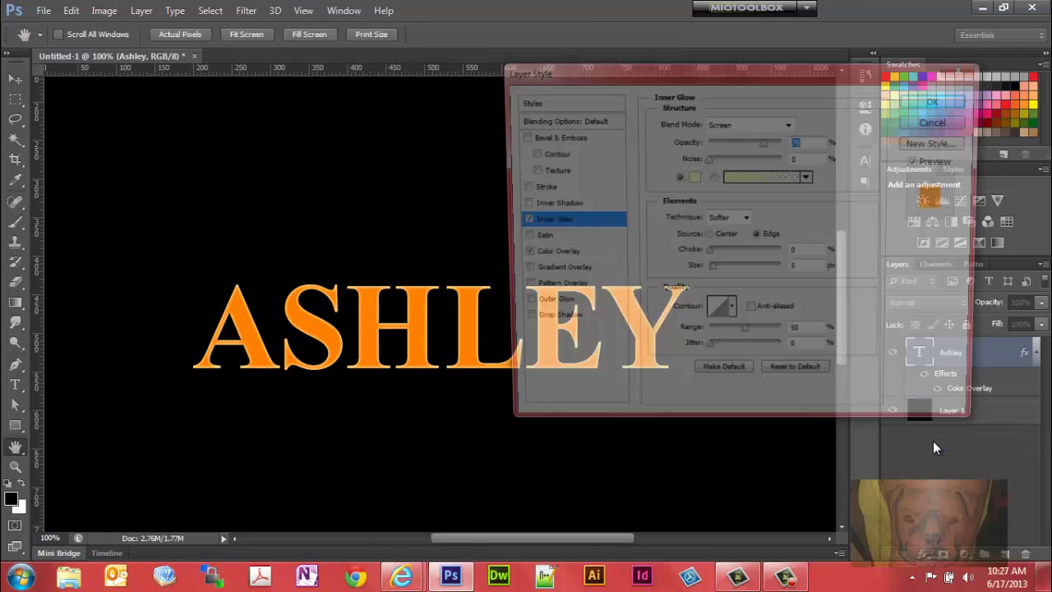
click(692, 180)
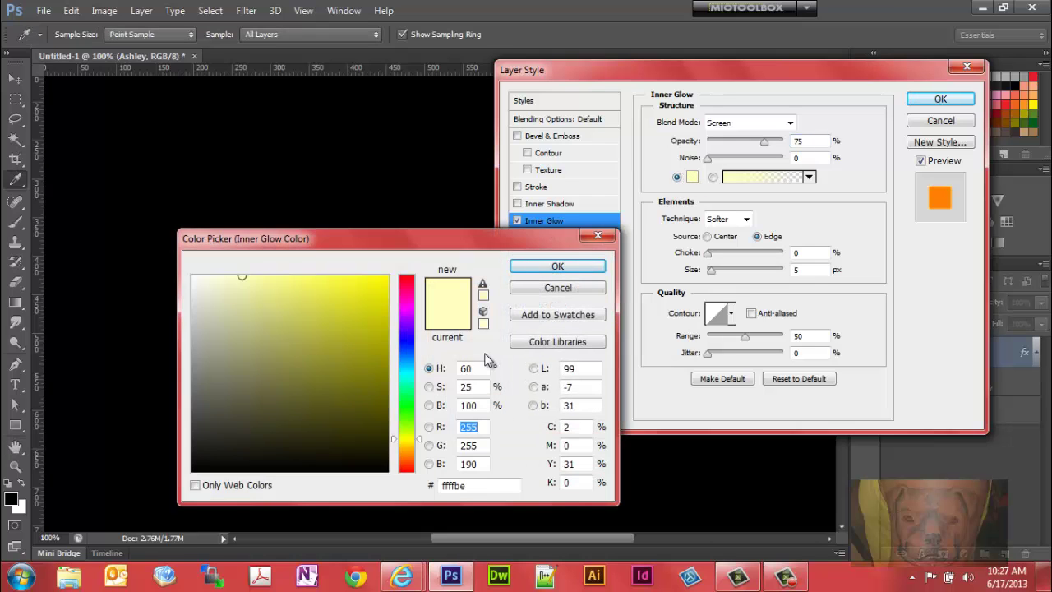
double_click(475, 370)
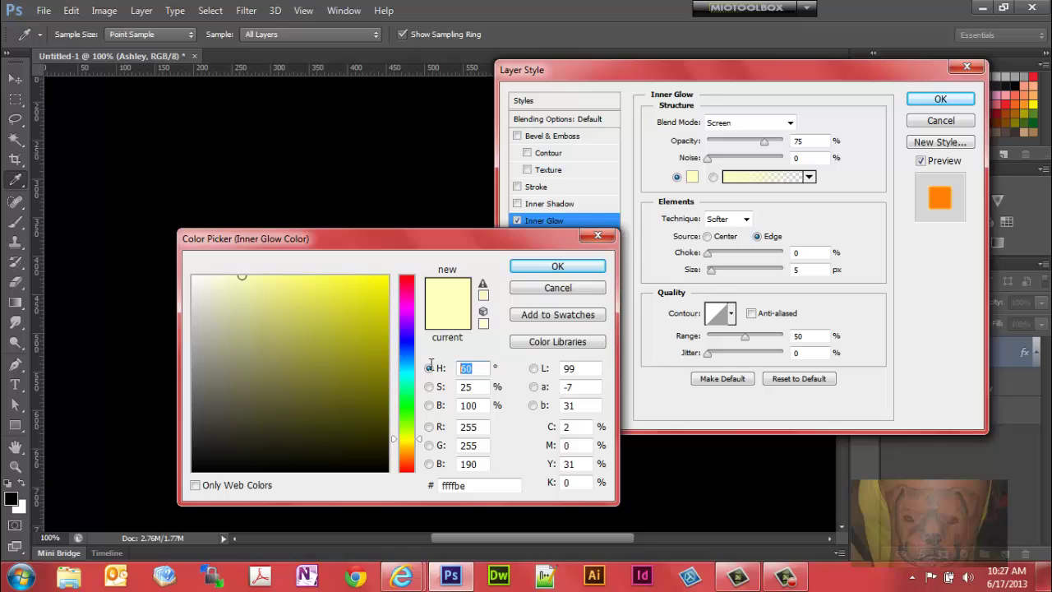
text(50)
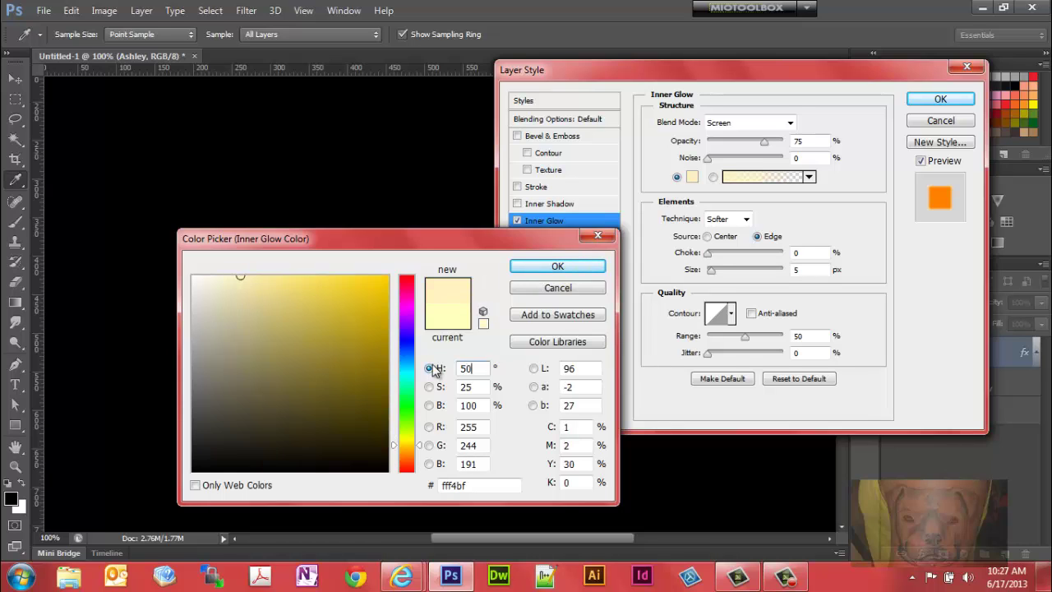
key(Tab)
text(100)
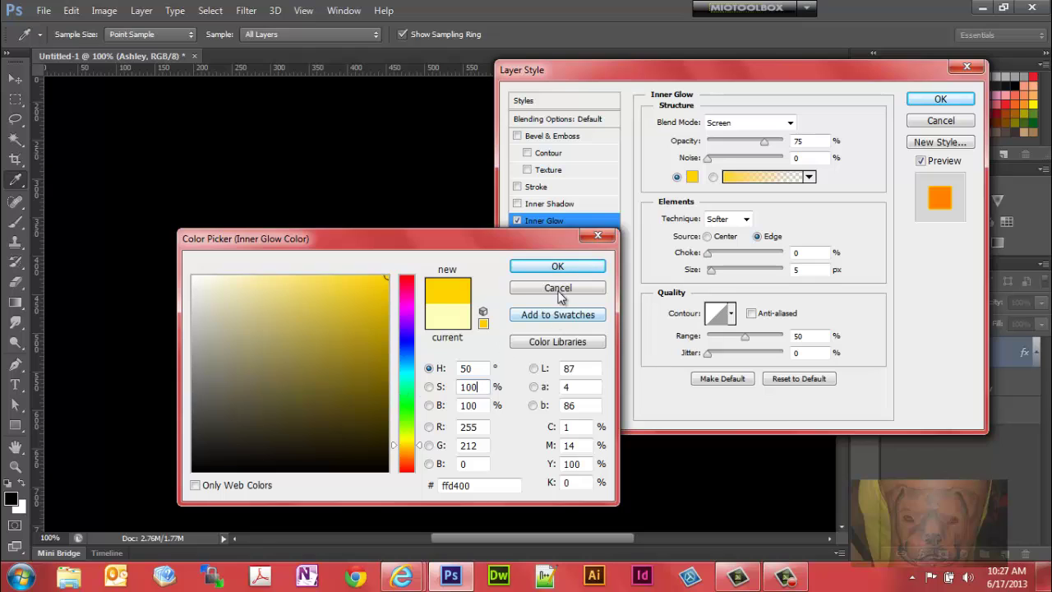
click(561, 267)
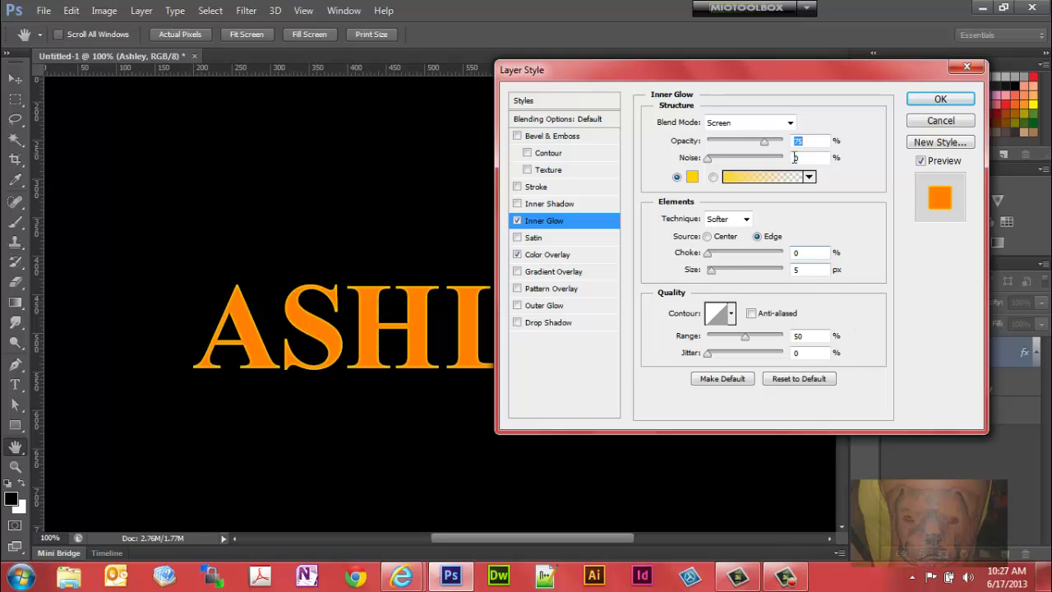
Set the inner glow to Linear Dodge (Add), 100% opacity and 7 px size
click(789, 124)
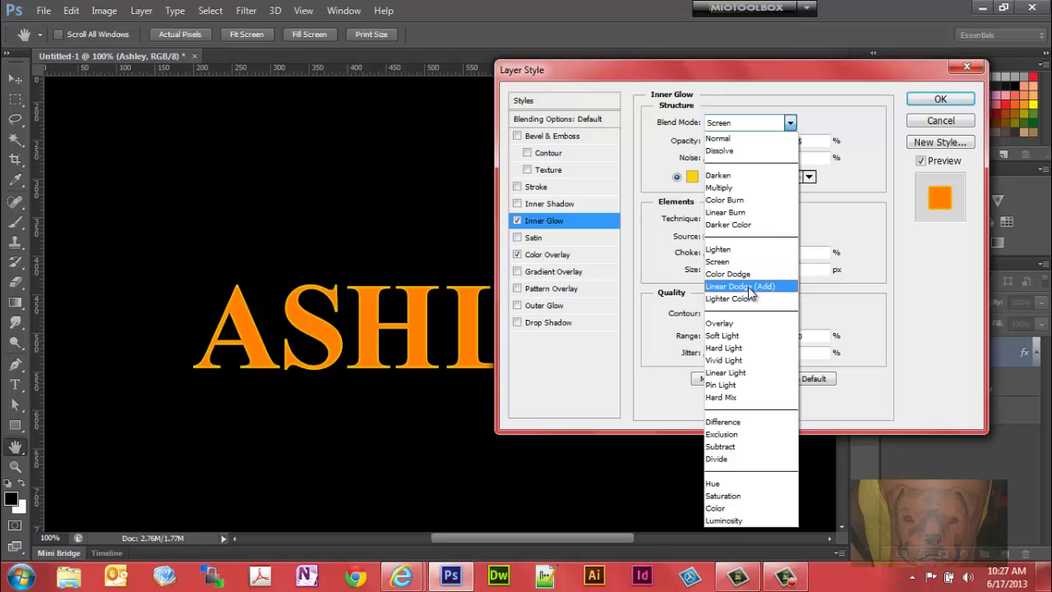
click(749, 288)
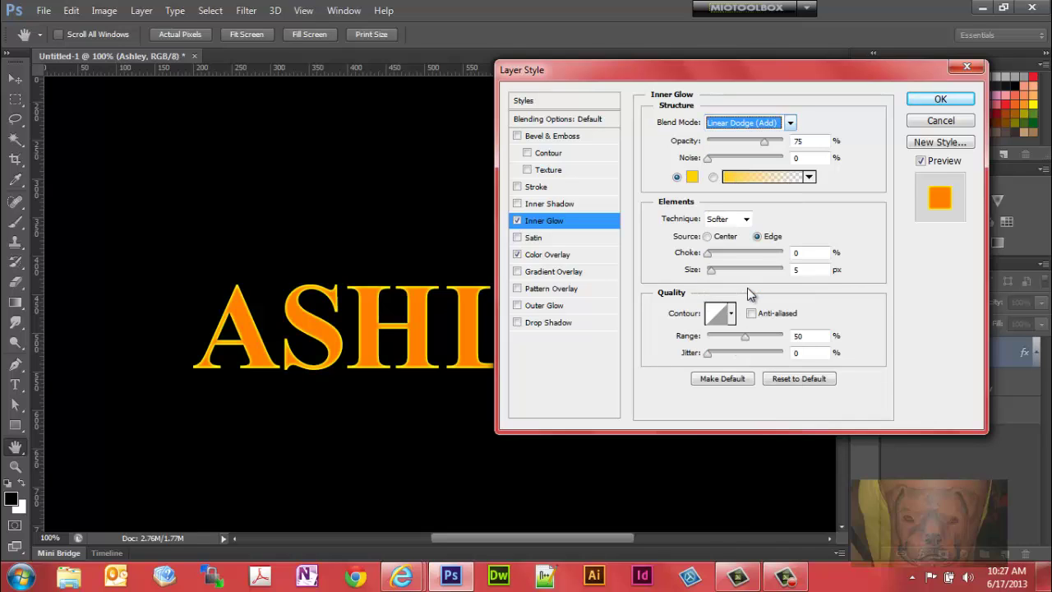
click(796, 141)
text(100)
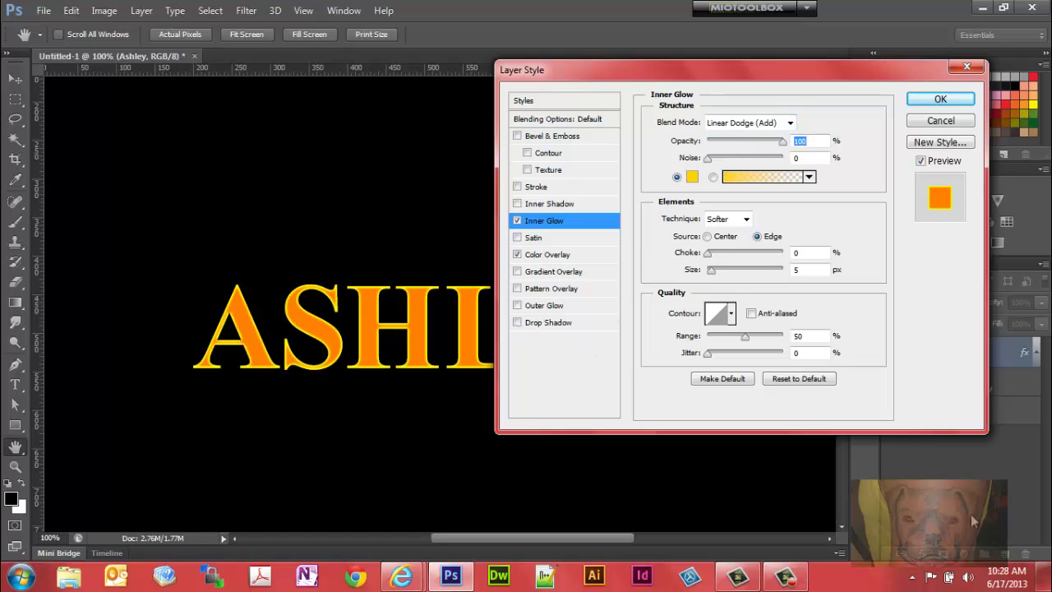
click(803, 271)
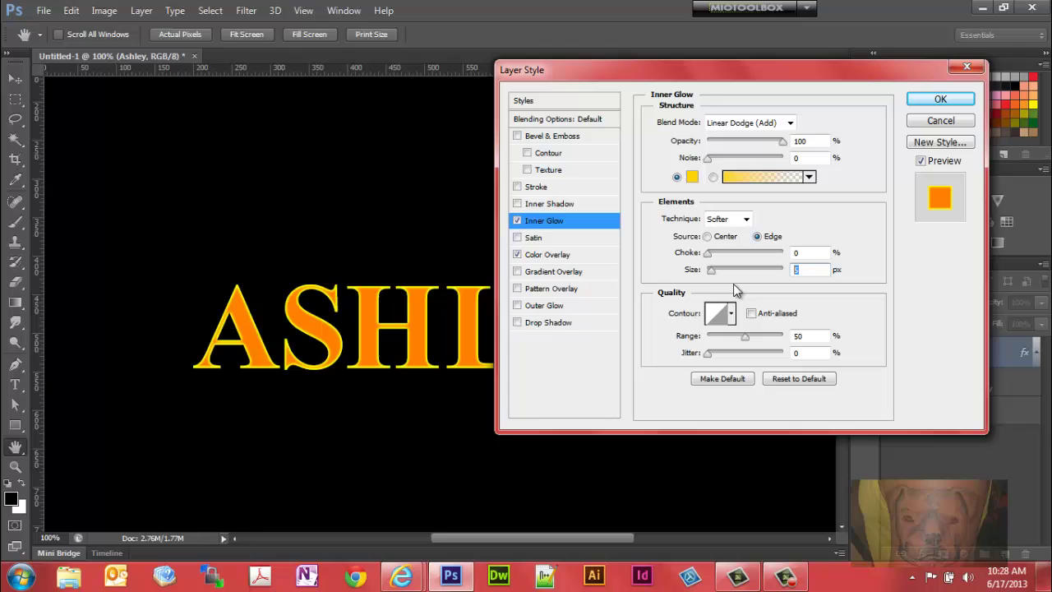
text(7)
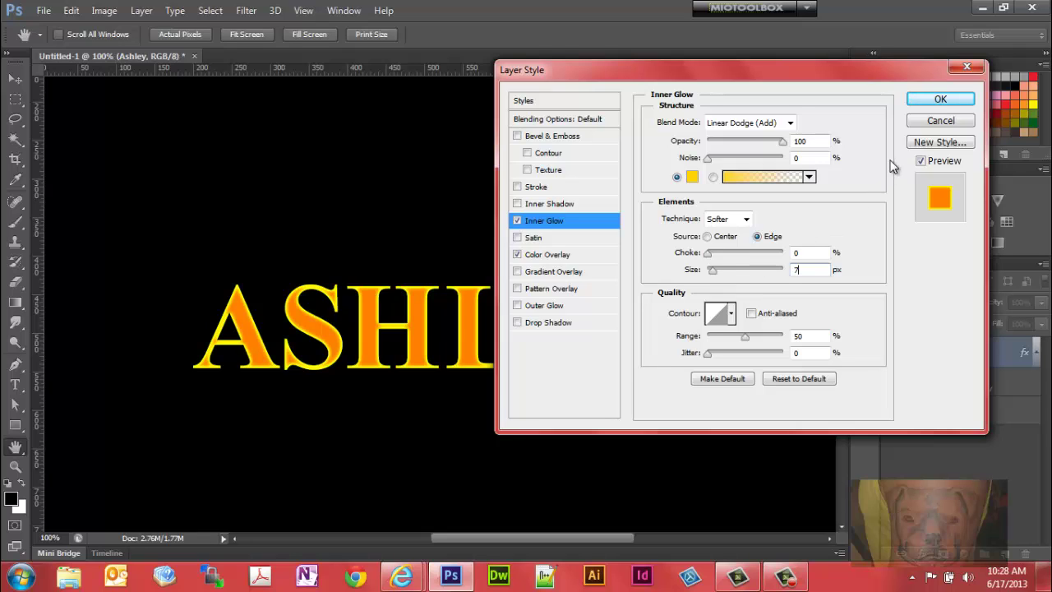
key(Return)
Turn on an orange-red Outer Glow with hue 15 and size 10
click(517, 305)
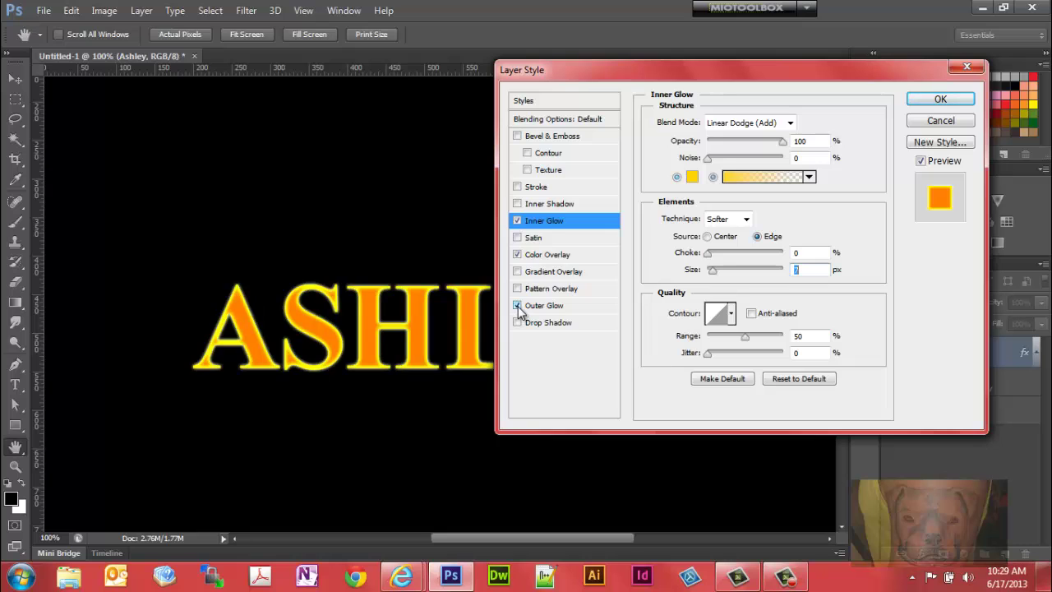
click(690, 179)
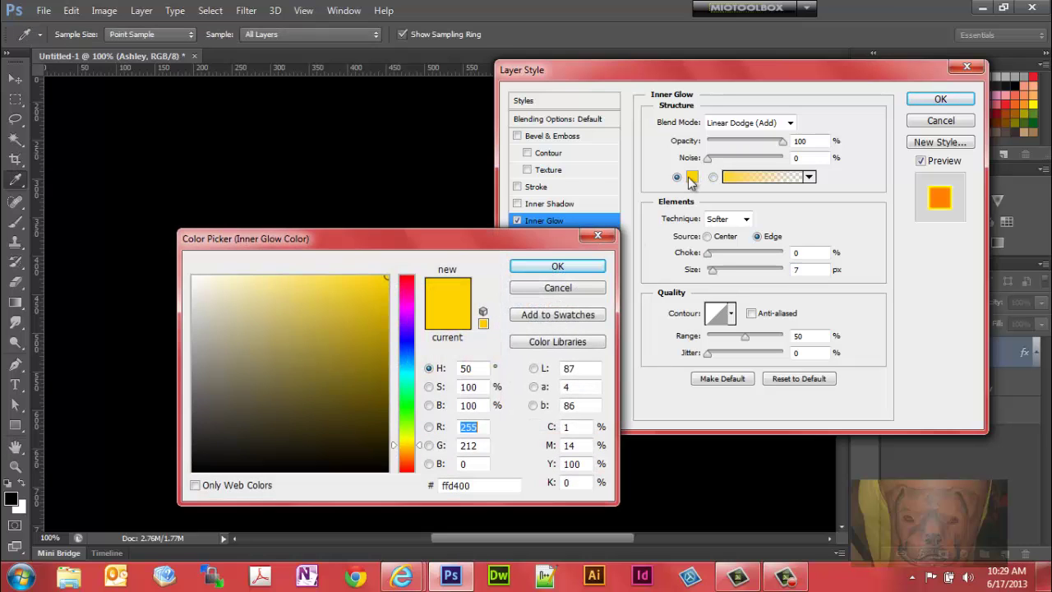
double_click(466, 369)
text(15)
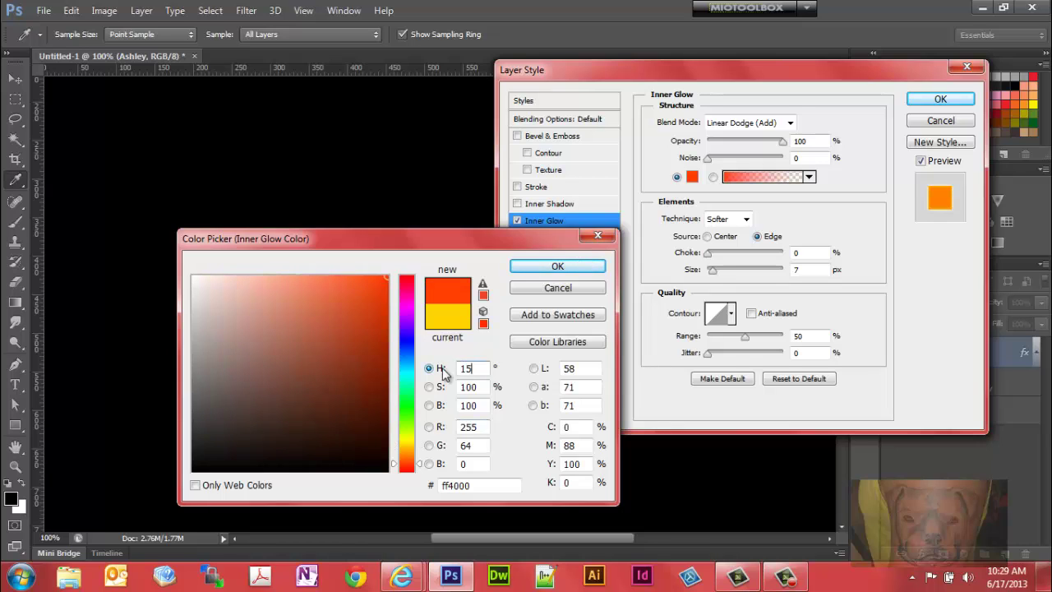
click(567, 271)
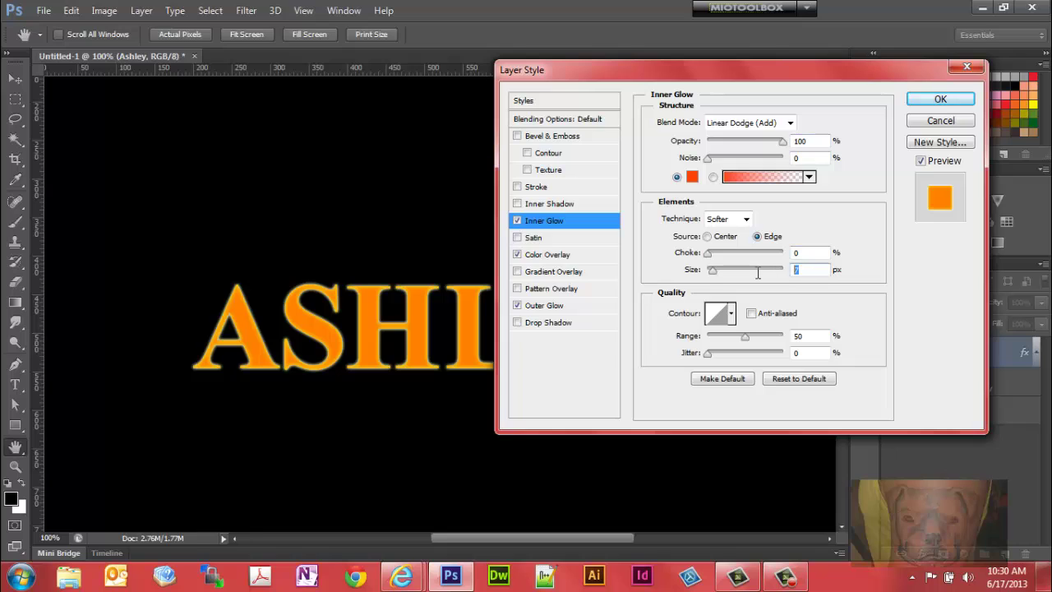
text(10)
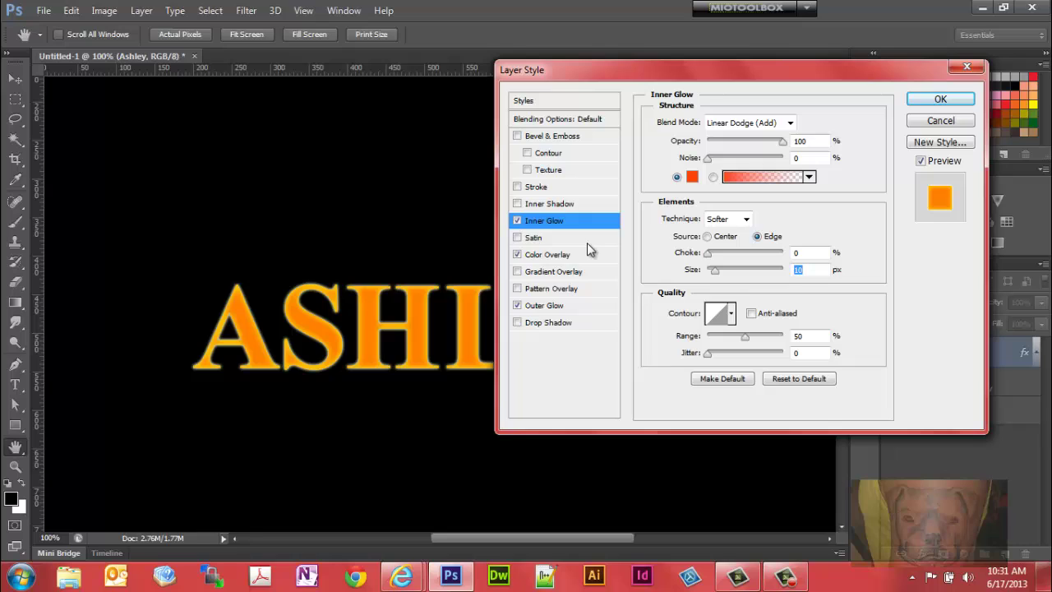
Enable Satin and darken the Inner Glow colour to 802000 with brightness 50
click(517, 237)
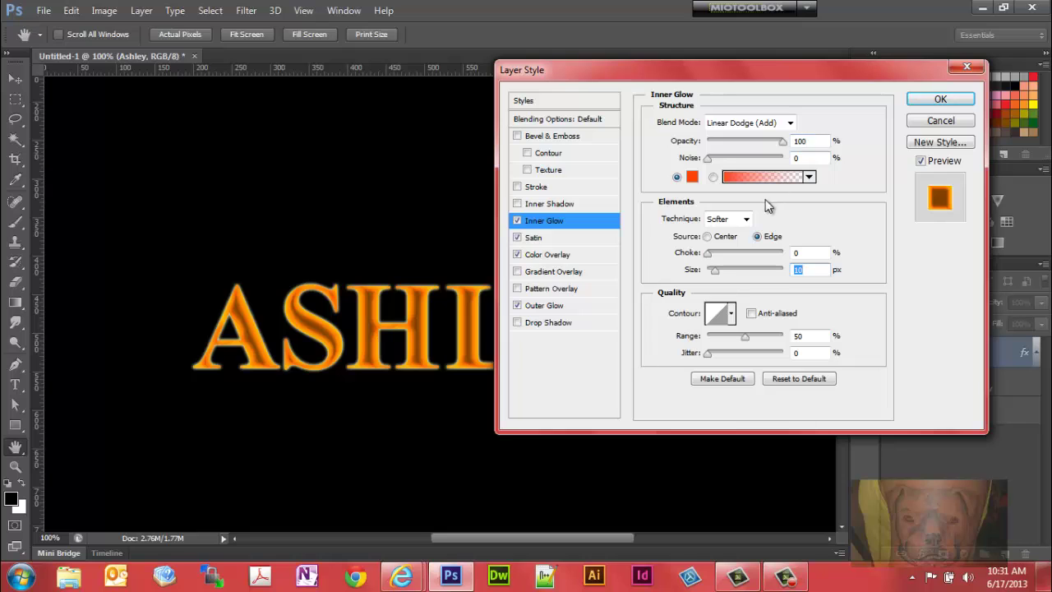
click(692, 176)
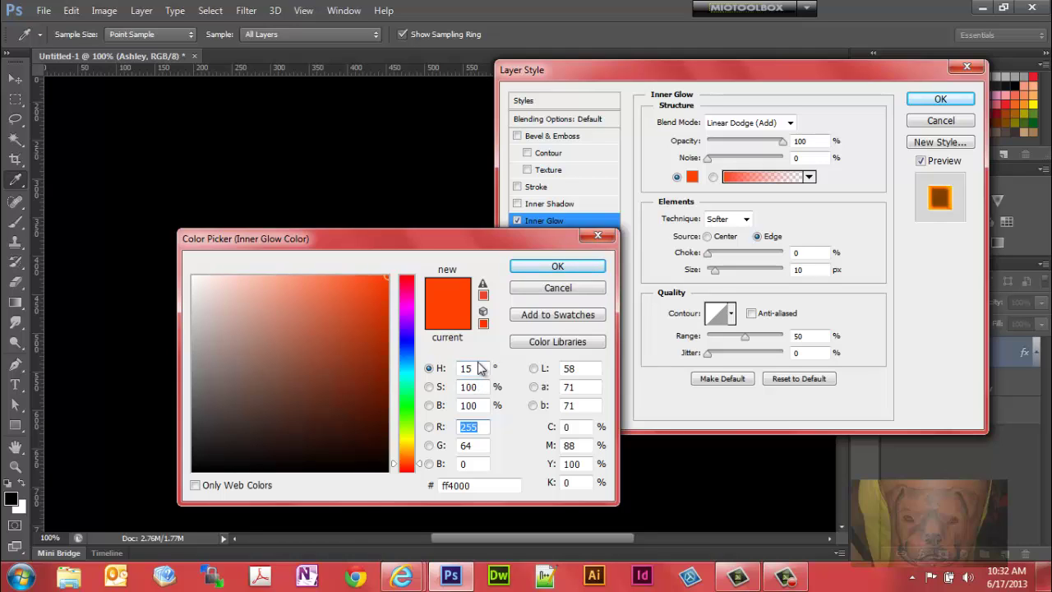
click(473, 404)
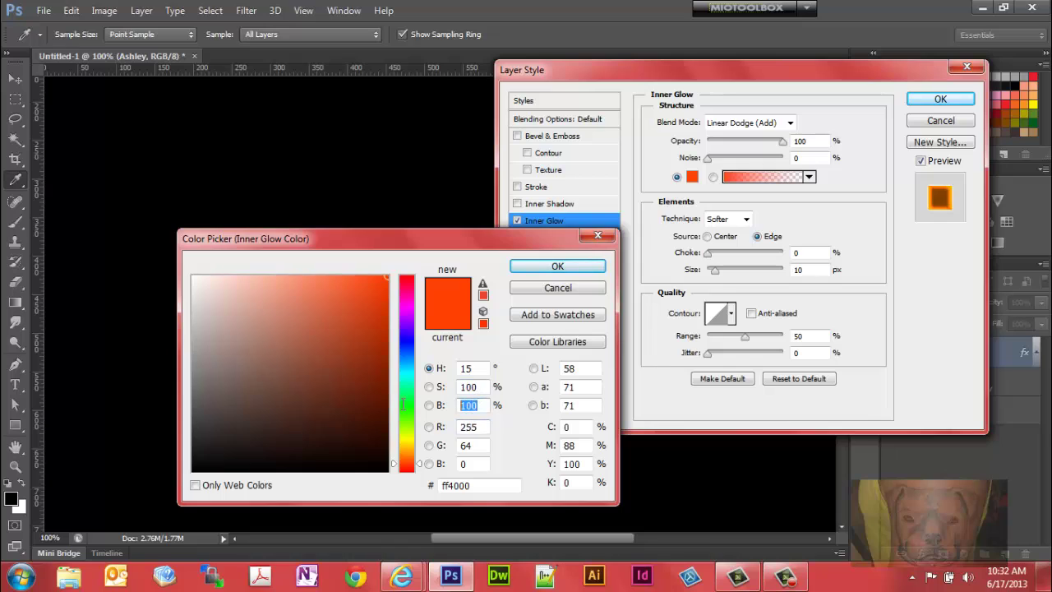
text(50)
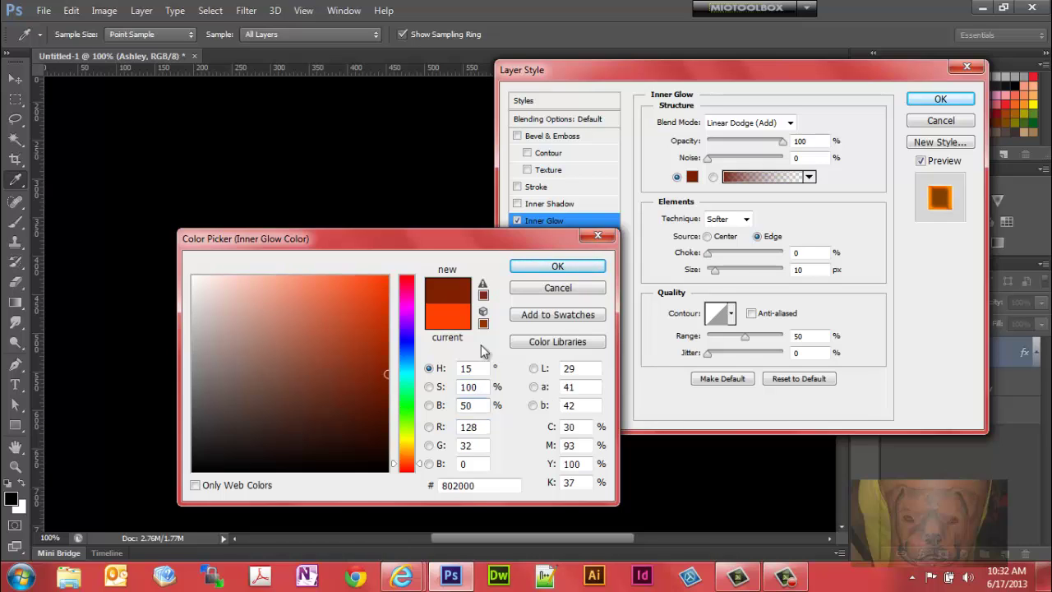
click(559, 267)
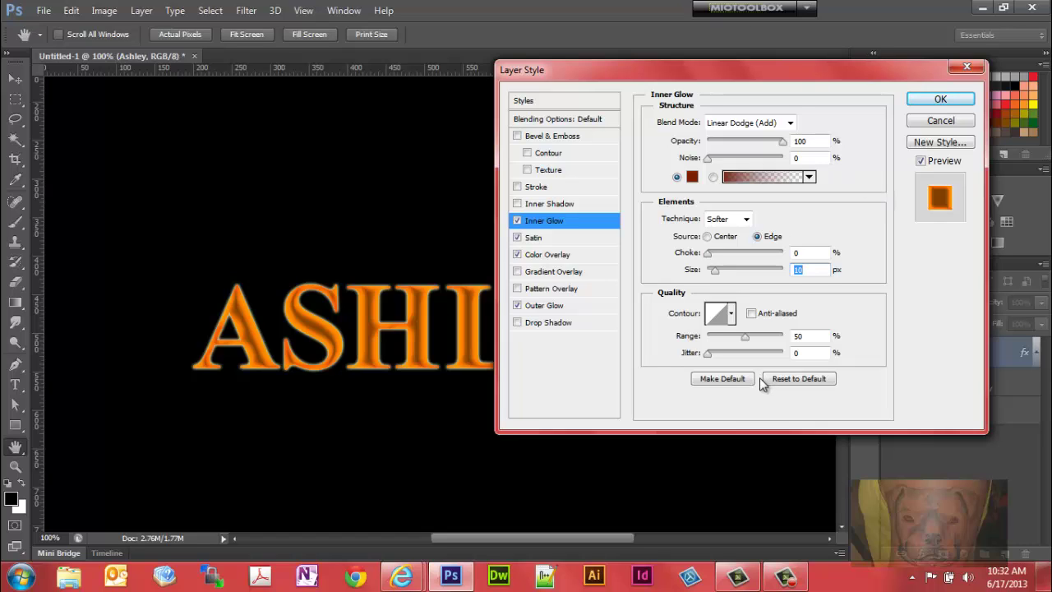
Set the Satin effect to 100% opacity, 17° angle and 10 px distance
click(534, 236)
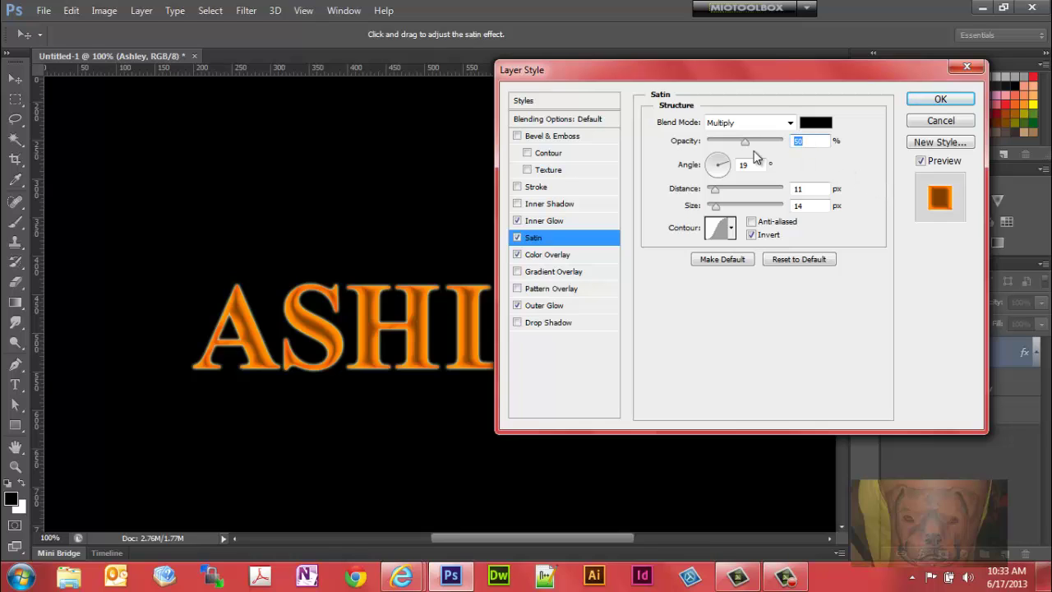
text(100)
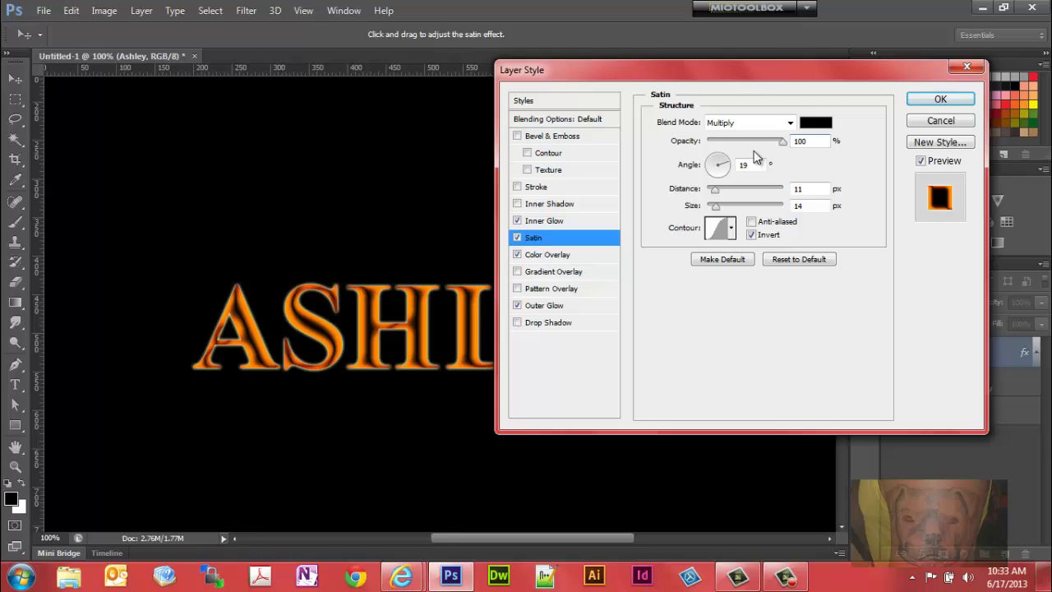
key(Tab)
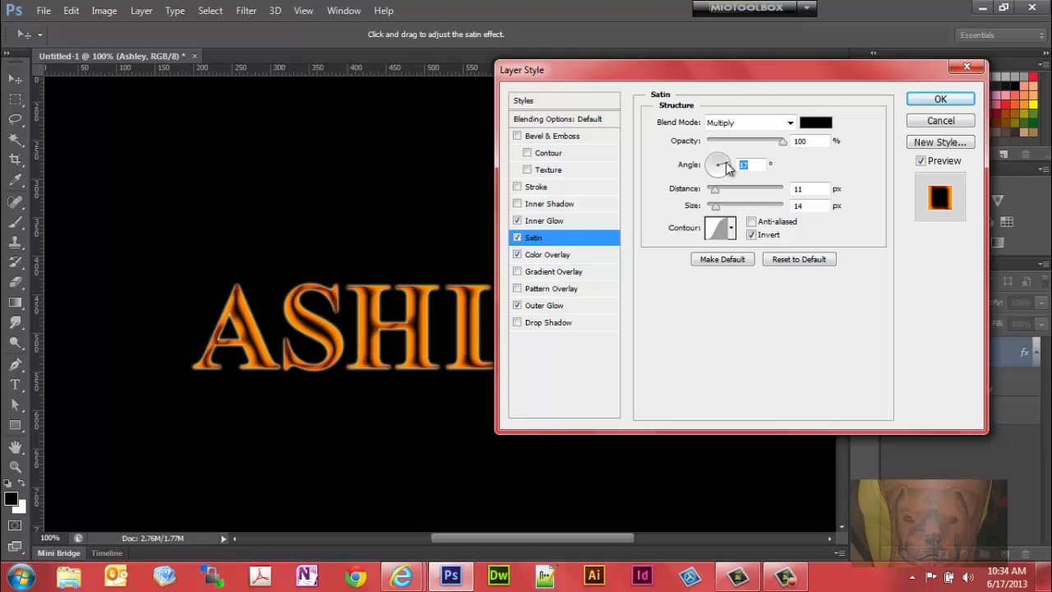
drag(727, 168, 729, 162)
double_click(749, 164)
text(17)
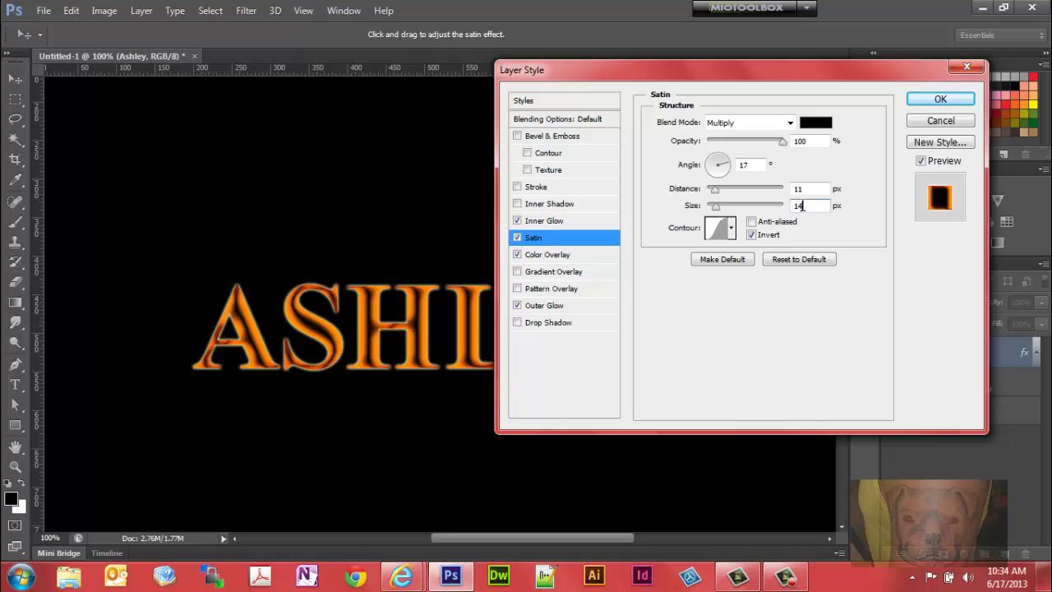
double_click(795, 190)
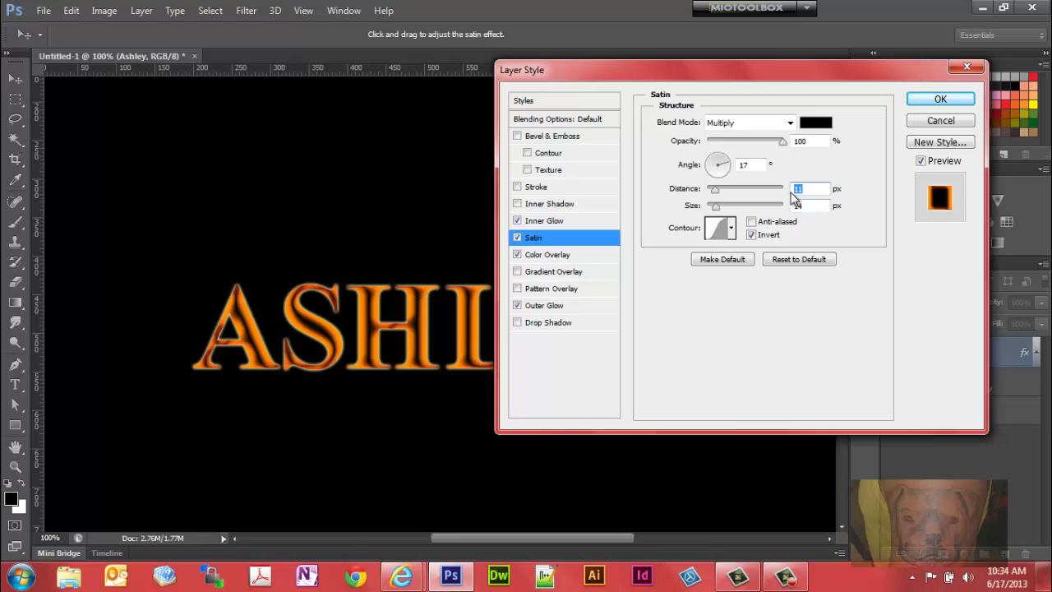
text(10)
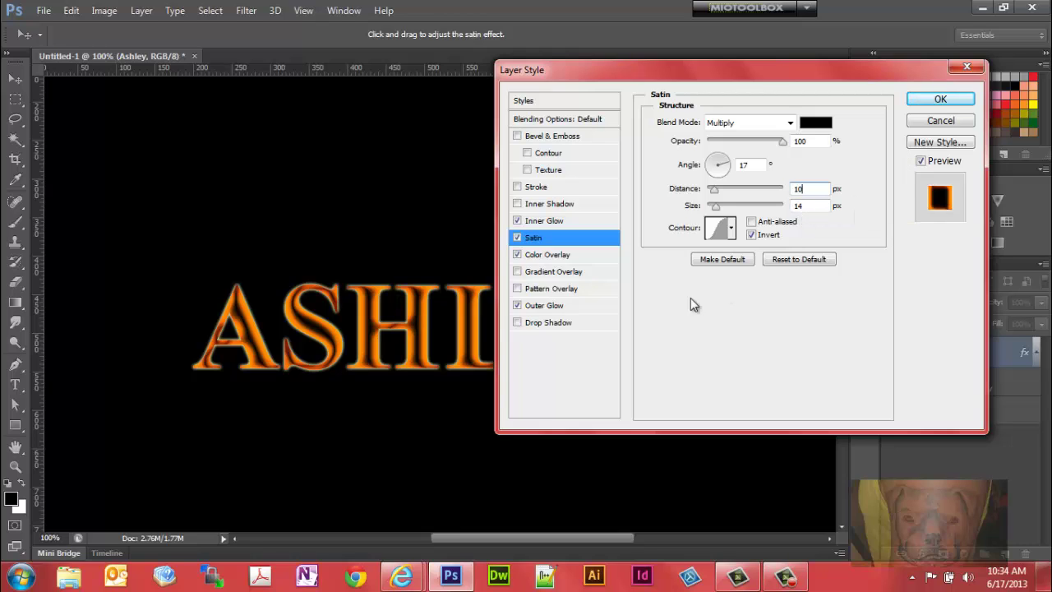
key(ctrl+a)
Apply the layer styles, then hide and reshow the text's effects to compare
click(935, 100)
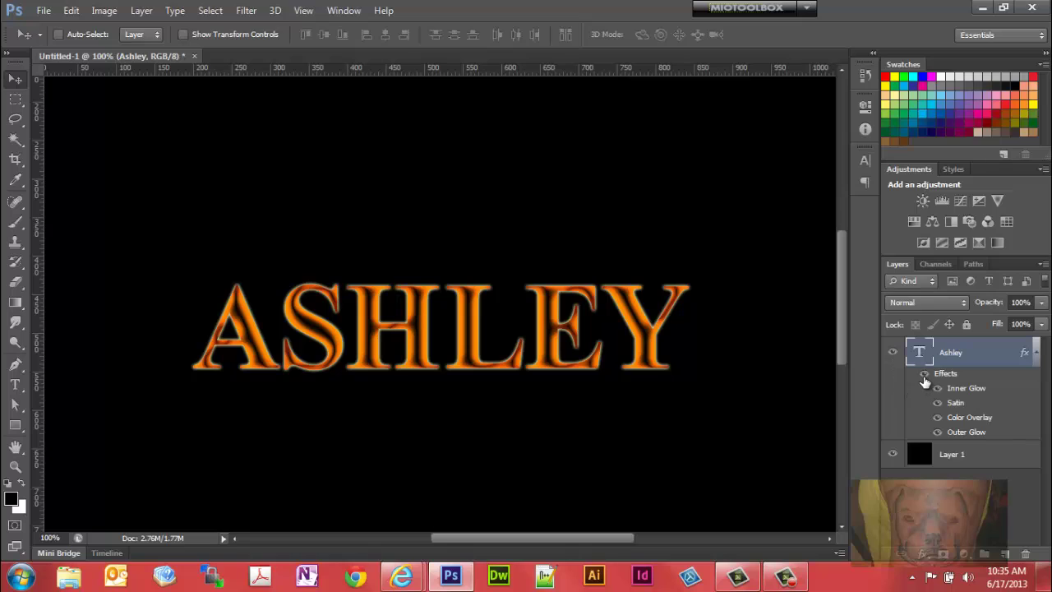
click(924, 375)
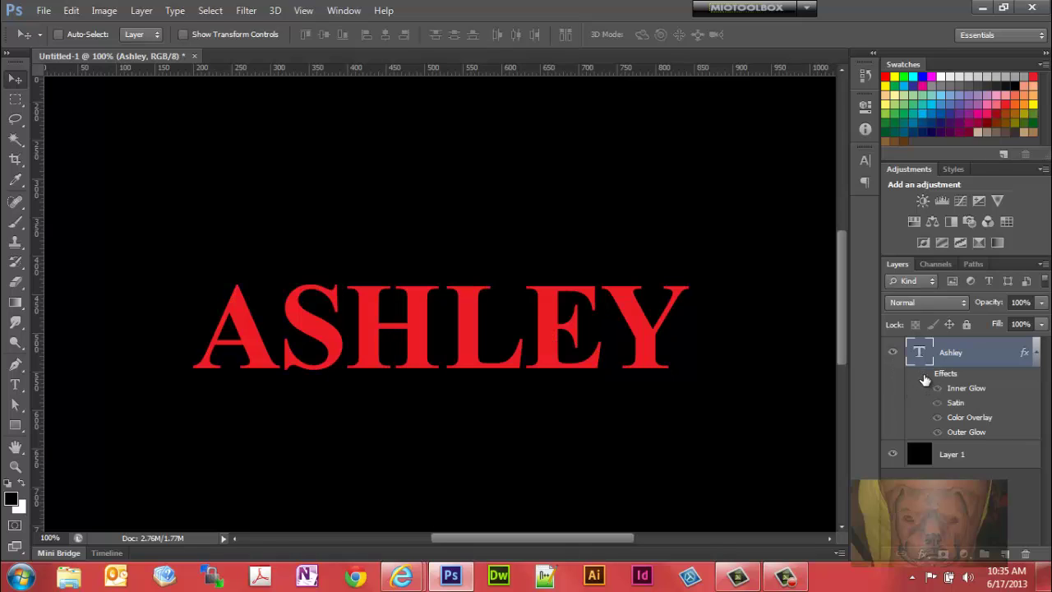
click(924, 376)
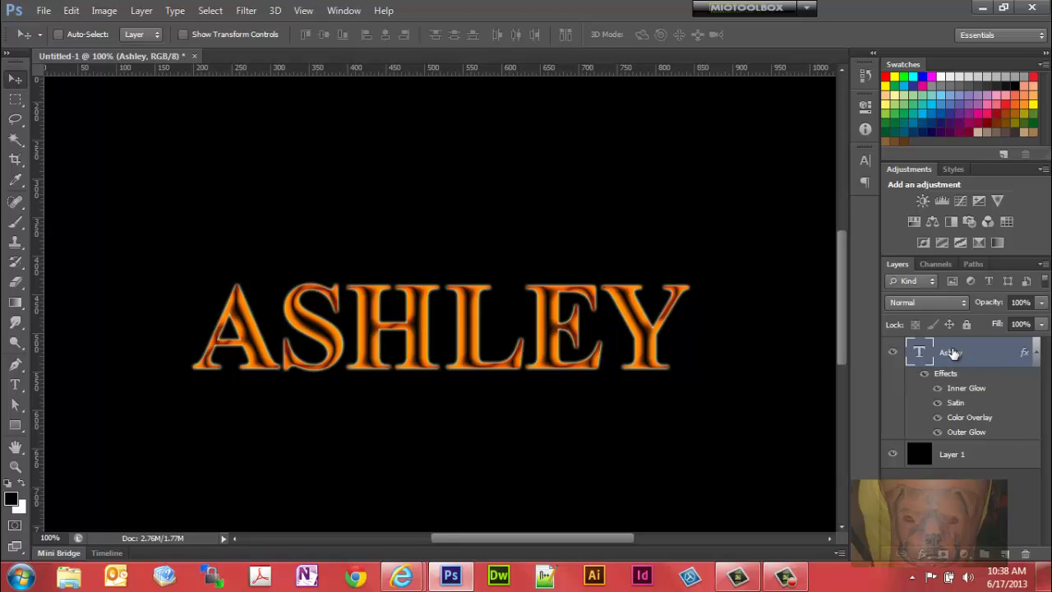
Convert the ASHLEY layer to a Smart Object from its right-click menu
right_click(952, 352)
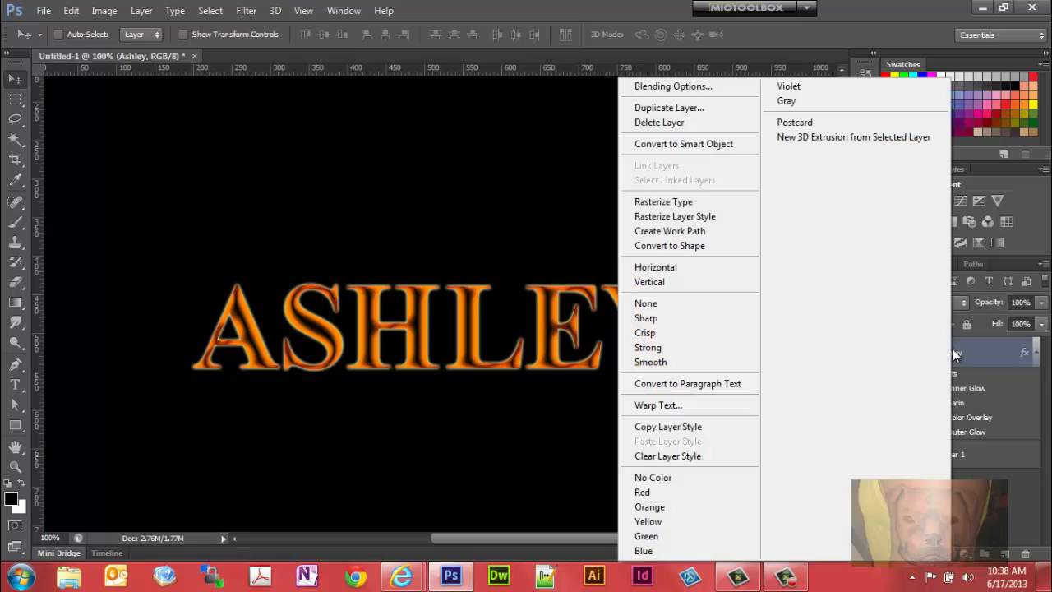
click(721, 145)
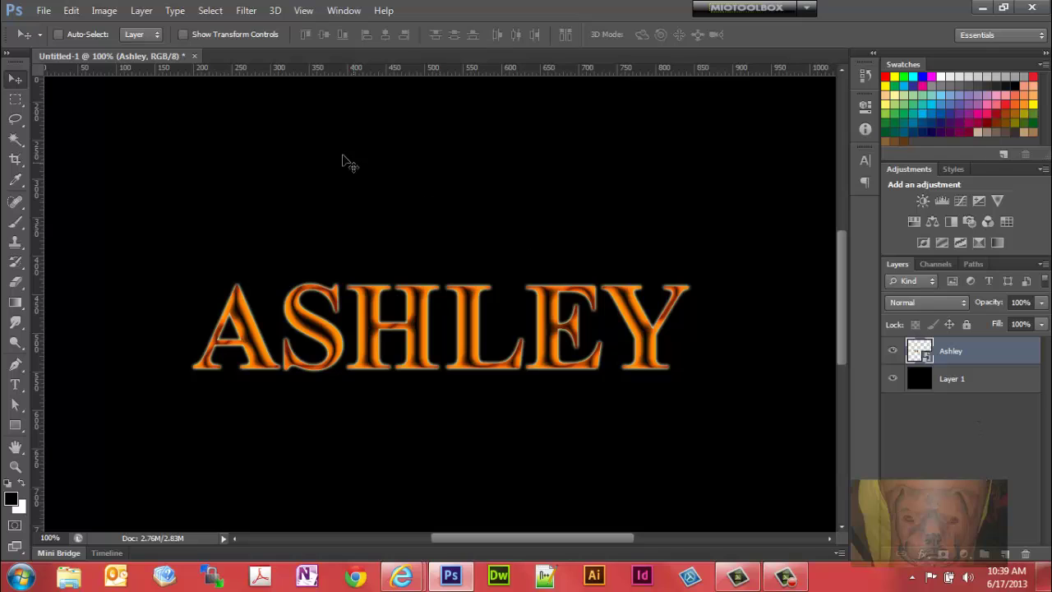
Apply Filter > Distort > Ripple to ASHLEY with Amount 20 and Size Large
click(246, 10)
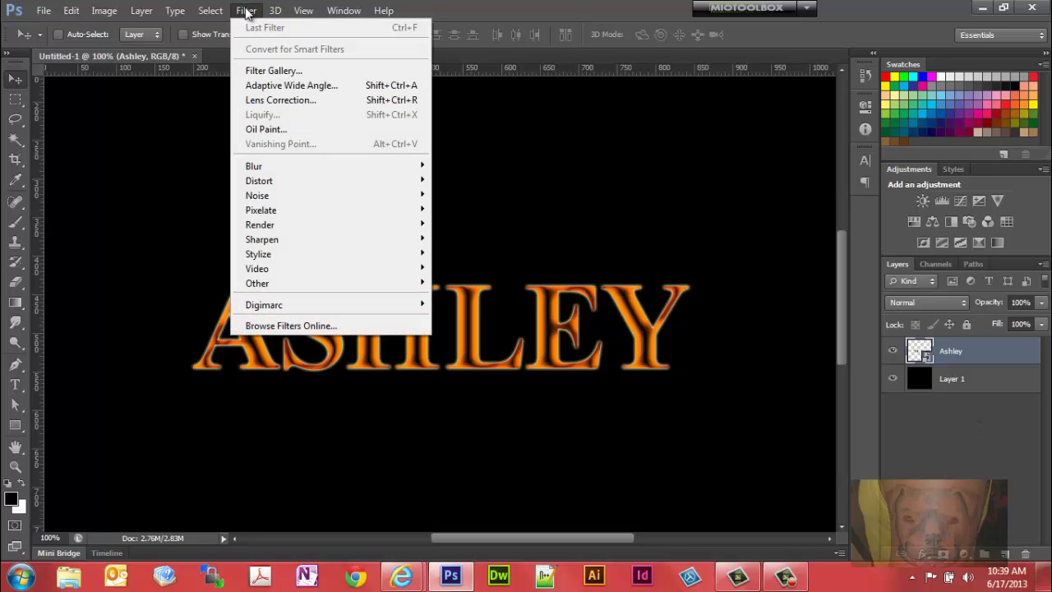
mouse_move(292, 210)
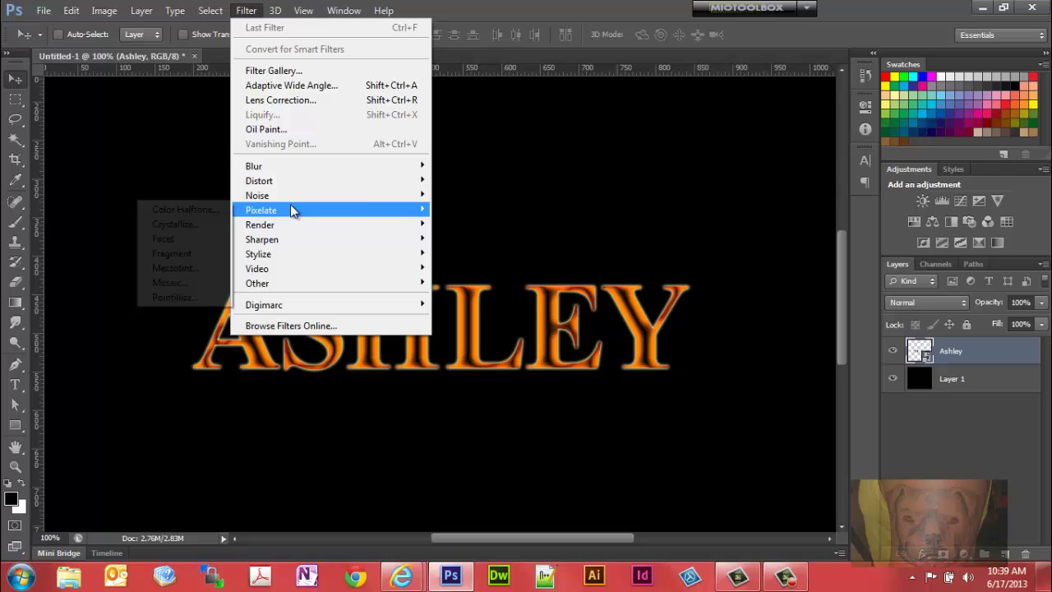
mouse_move(290, 188)
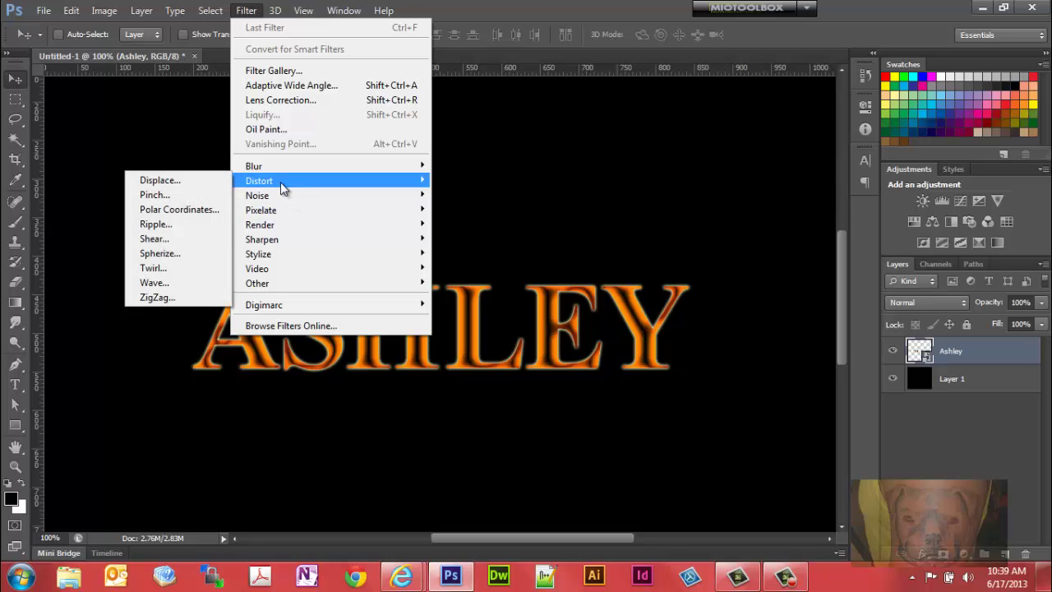
click(184, 224)
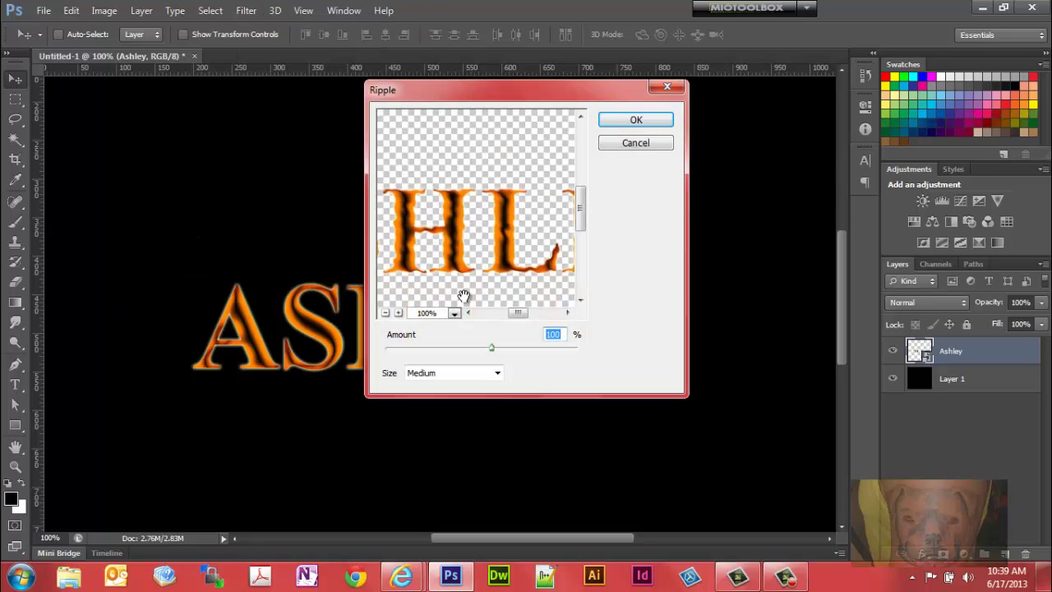
click(496, 374)
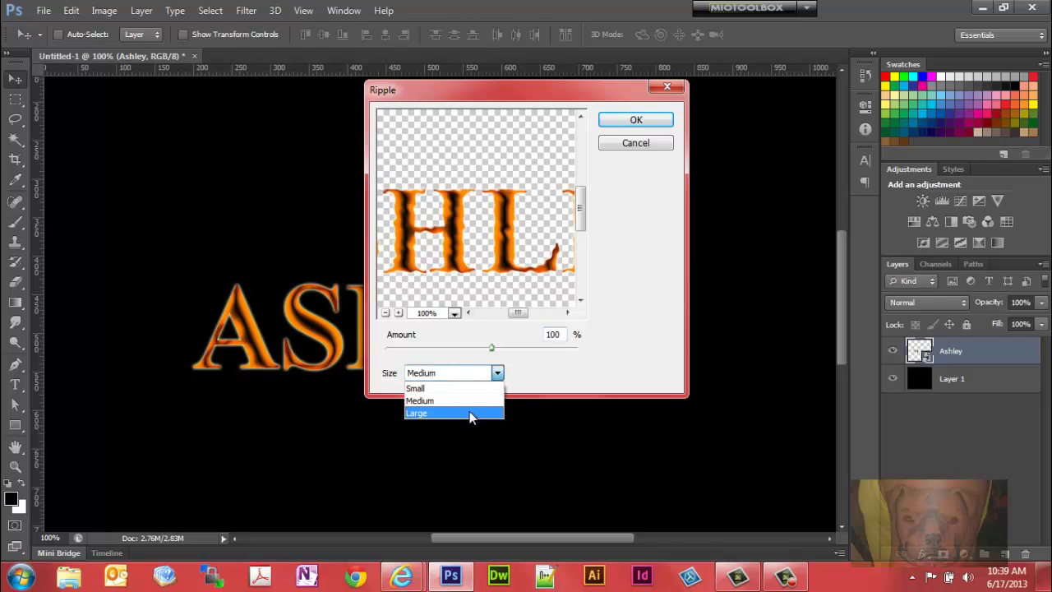
click(472, 415)
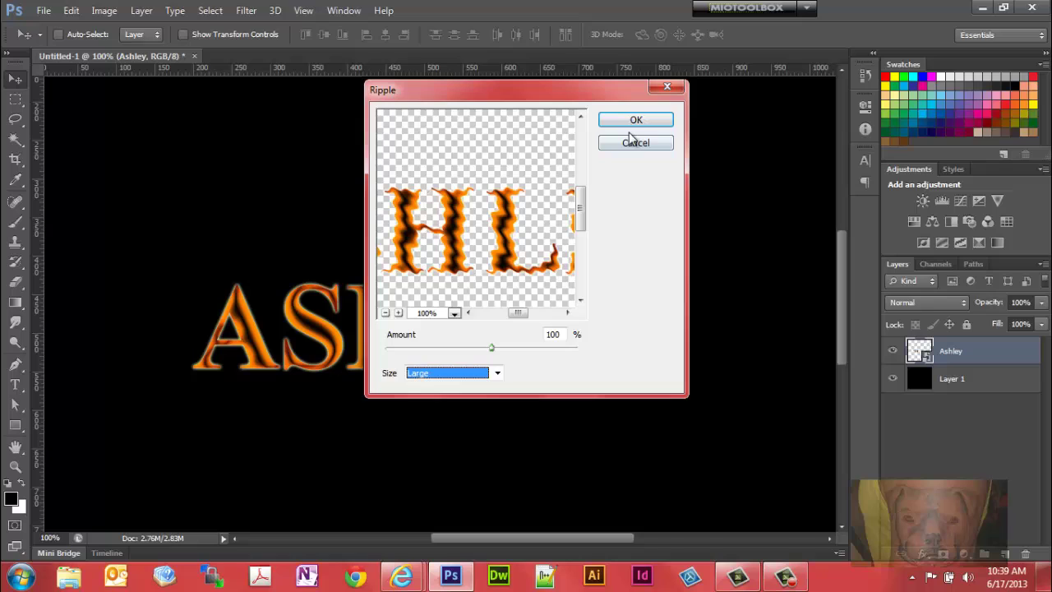
click(561, 333)
drag(561, 333, 536, 342)
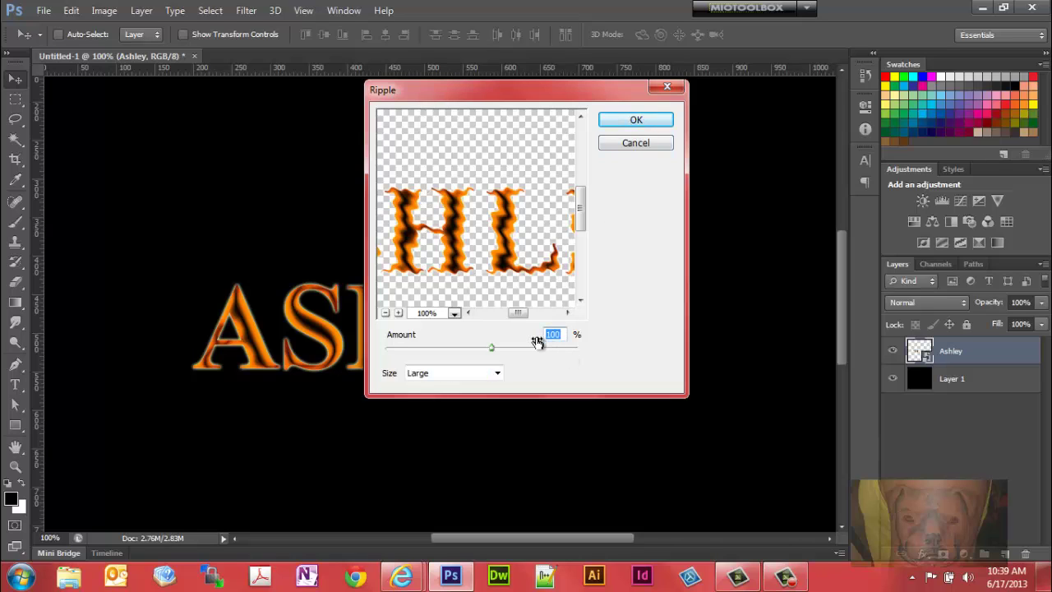
text(20)
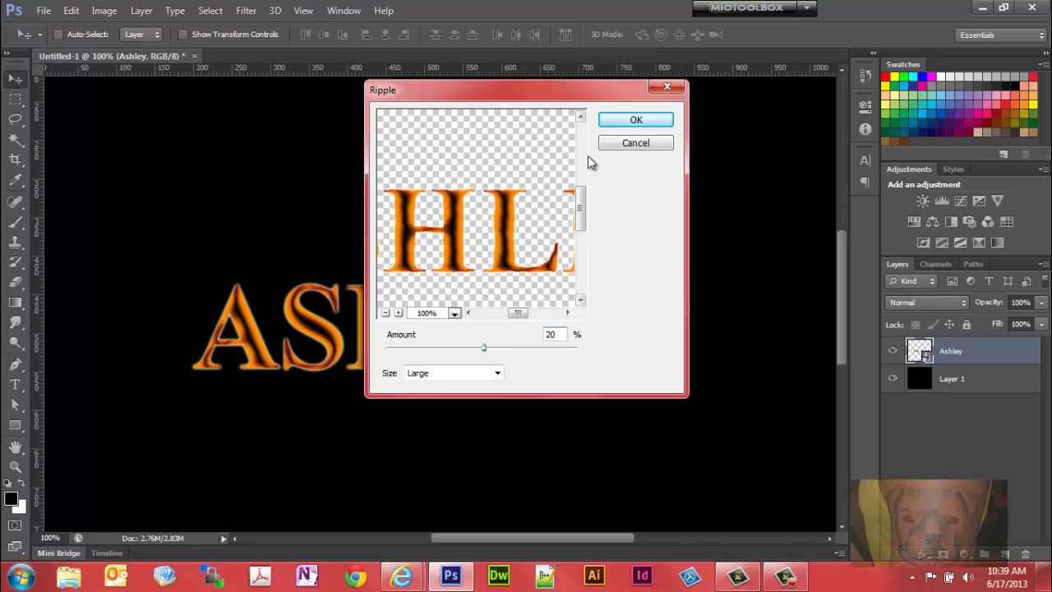
click(639, 122)
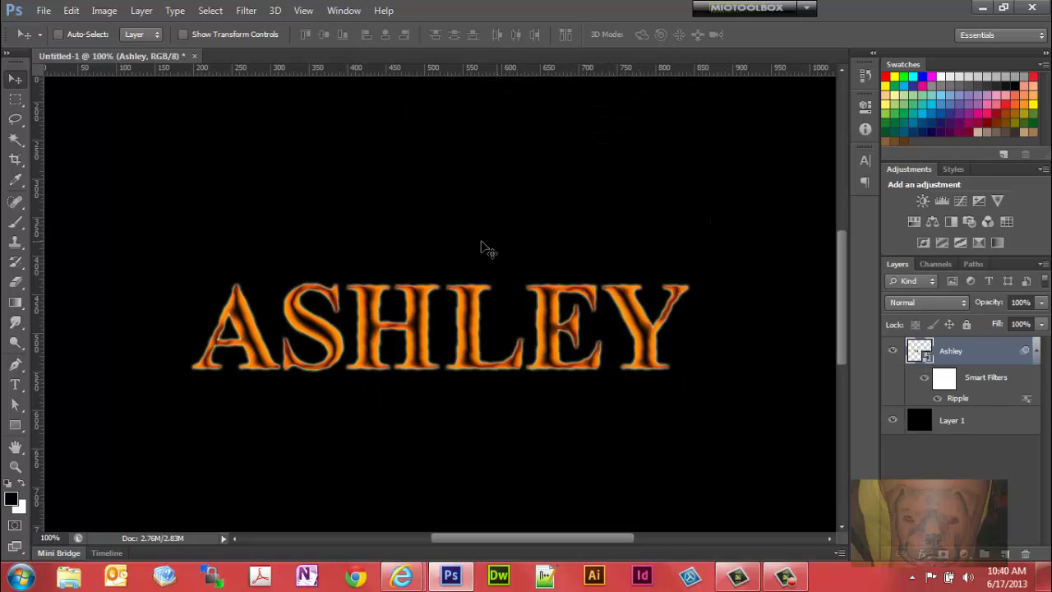
Apply another Ripple filter to ASHLEY with Size Medium and Amount 60
click(247, 11)
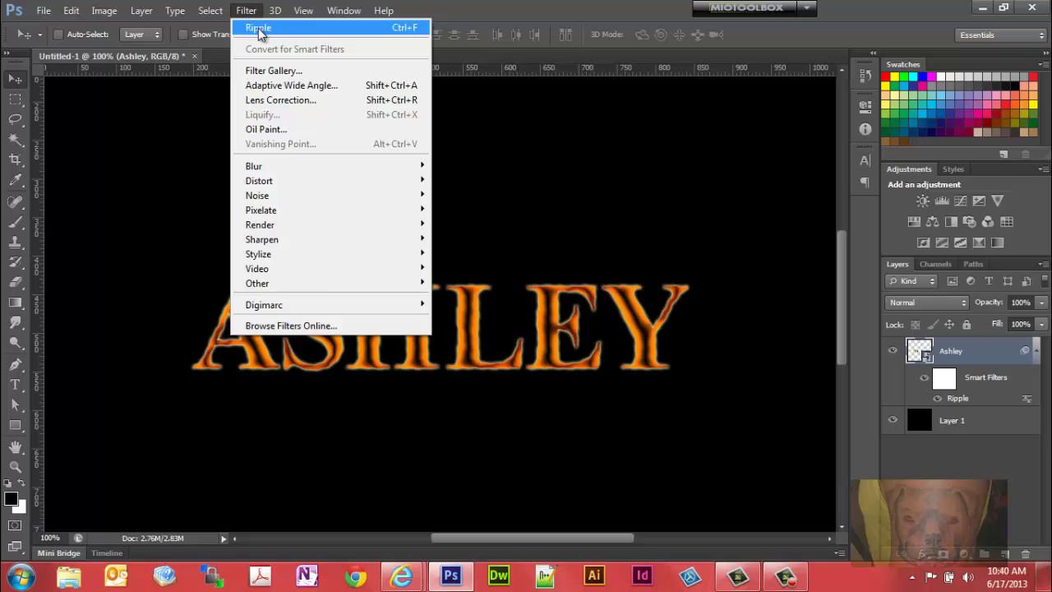
click(258, 29)
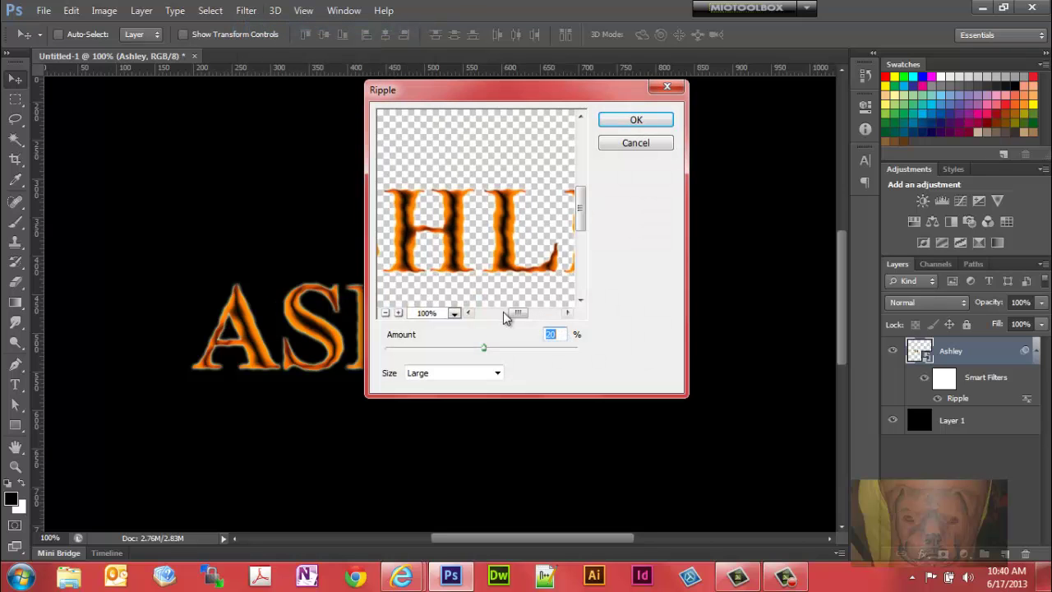
click(497, 373)
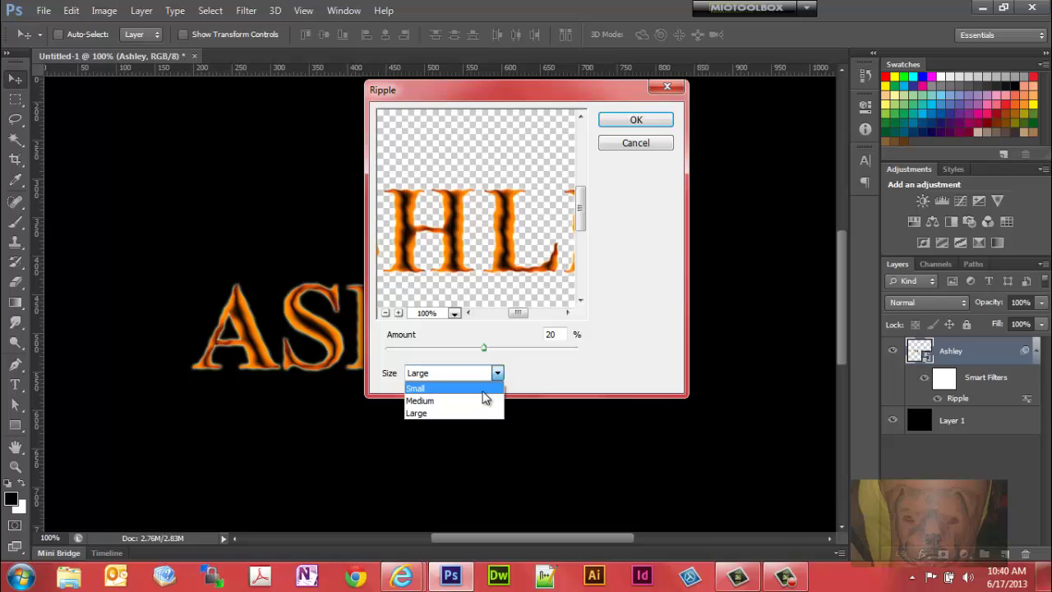
click(483, 401)
click(561, 335)
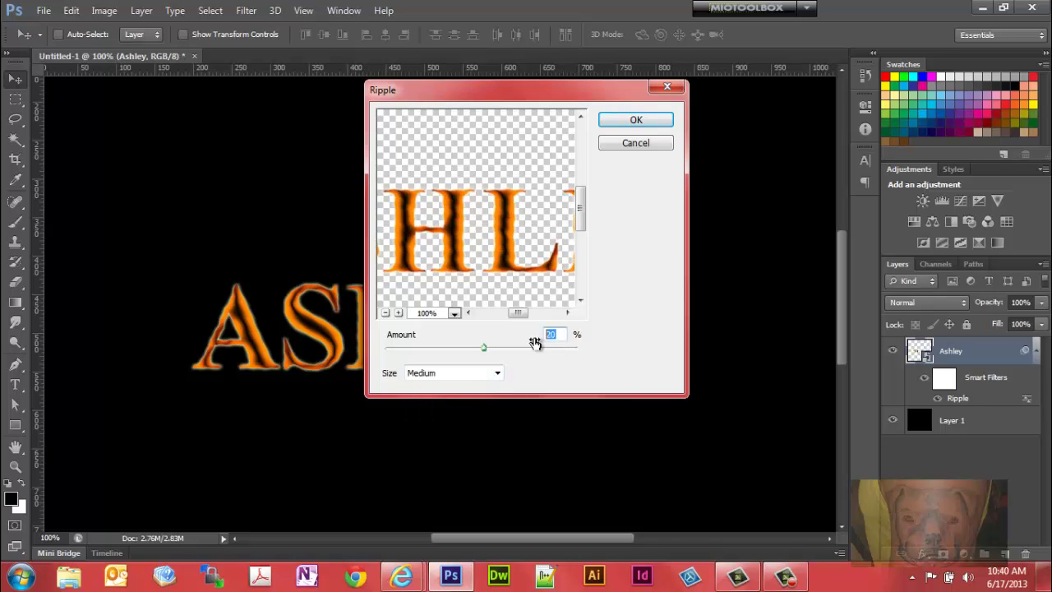
text(60)
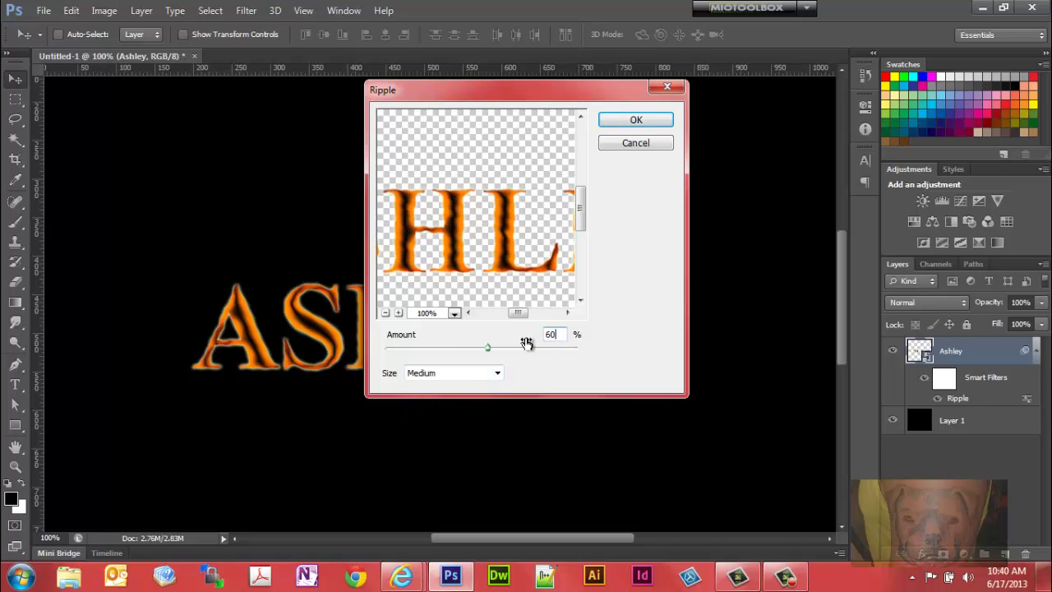
click(636, 122)
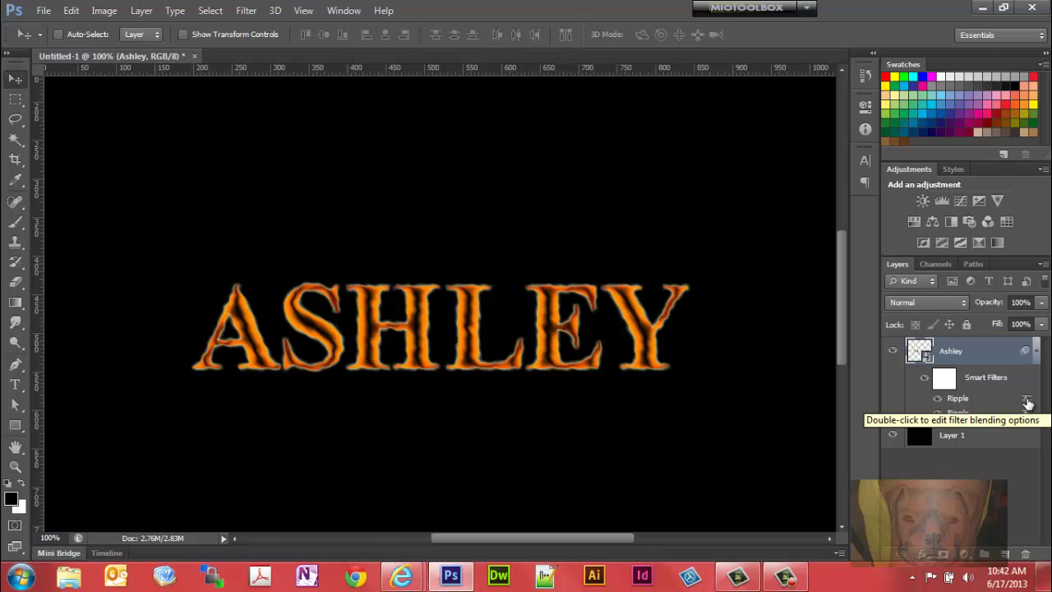
Set the newest Ripple smart filter's blending to 50% opacity in Normal mode
double_click(1027, 402)
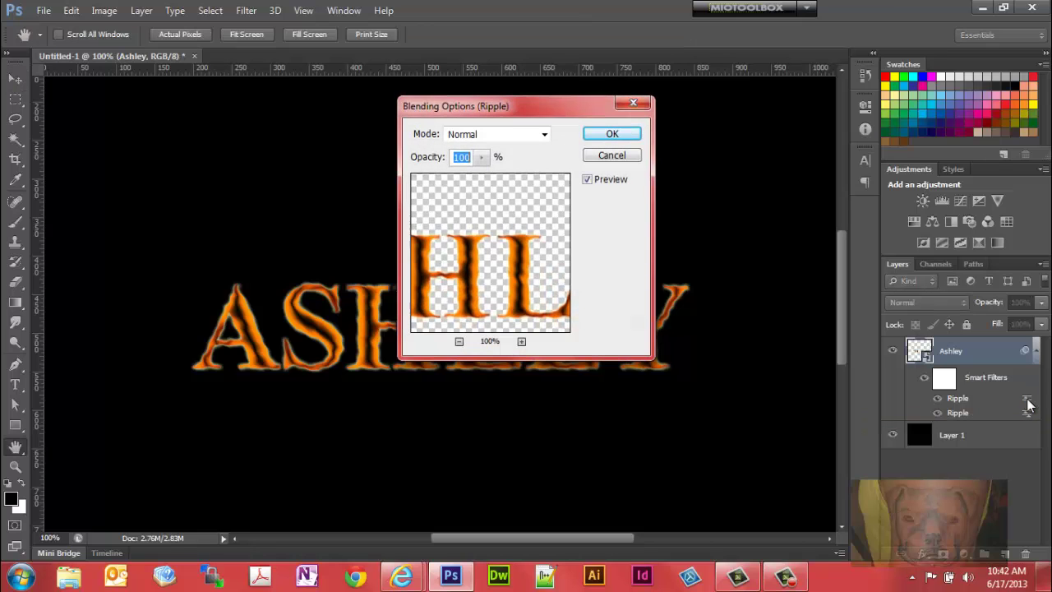
click(480, 159)
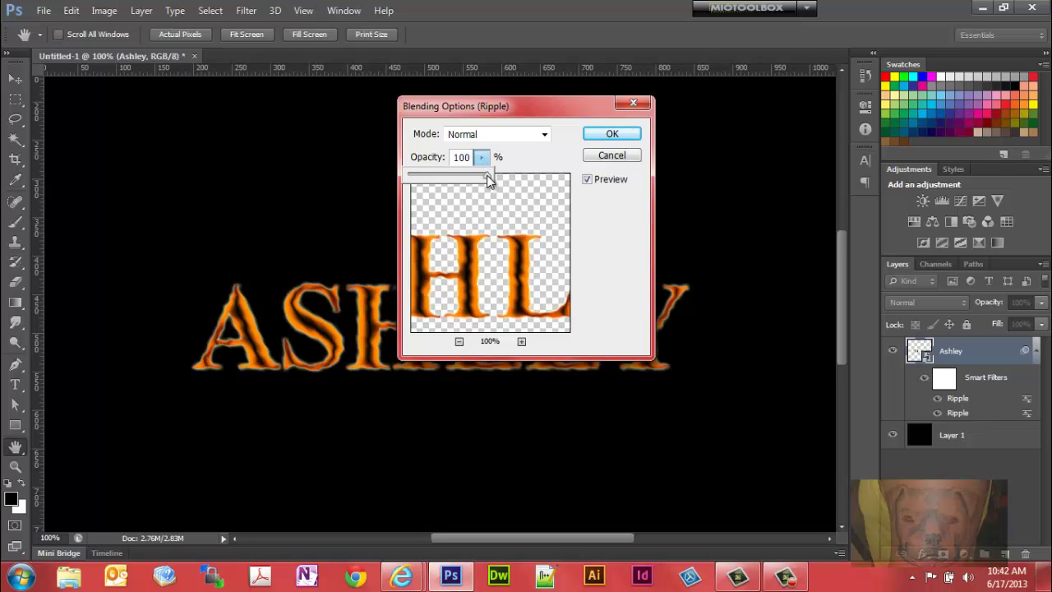
drag(443, 178, 448, 181)
click(608, 138)
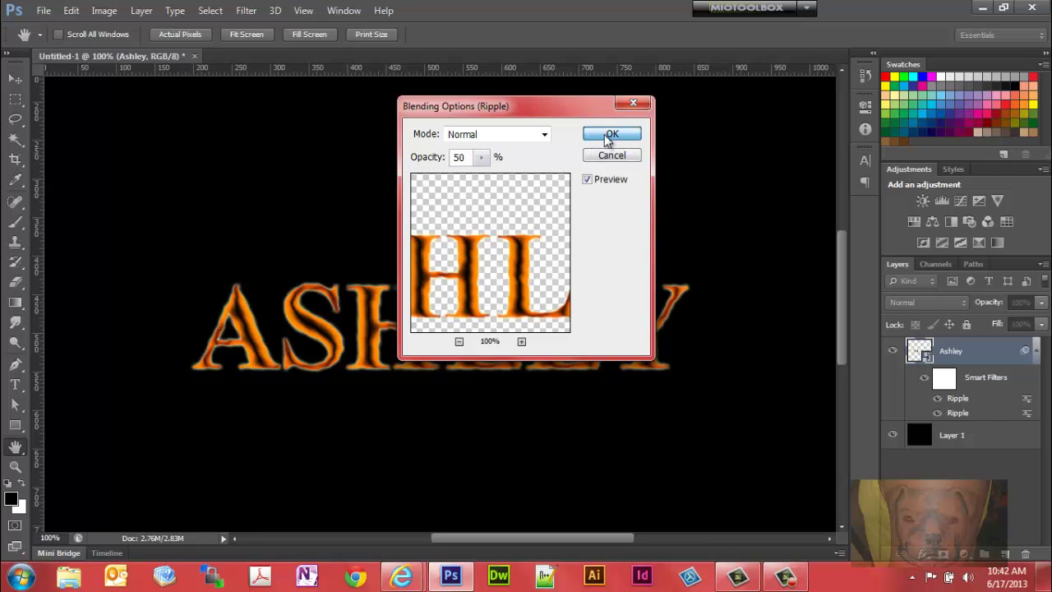
click(608, 138)
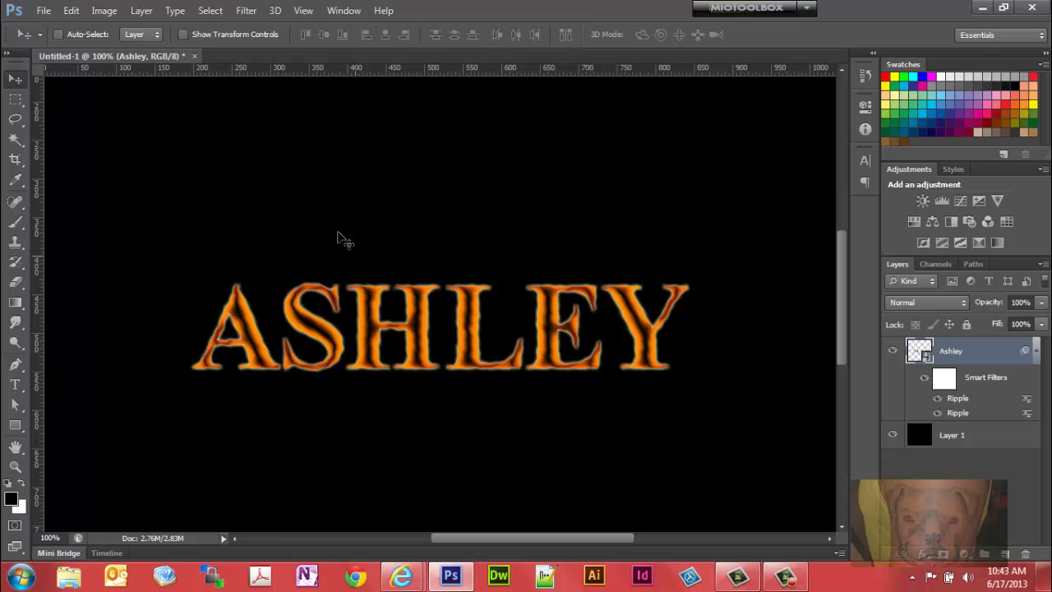
Open the Filter Gallery for the ASHLEY text layer
click(251, 10)
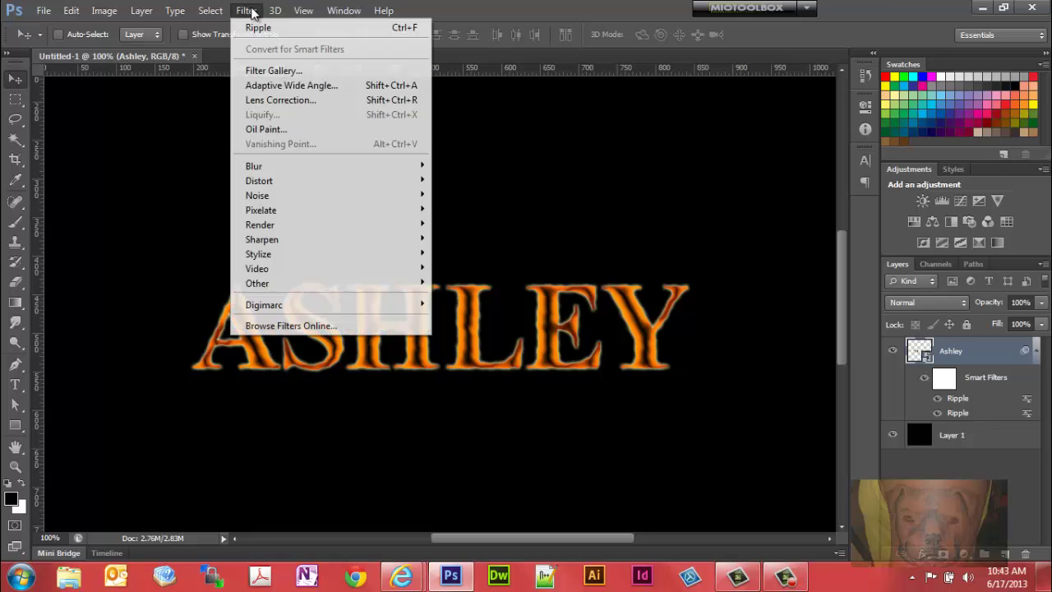
click(250, 11)
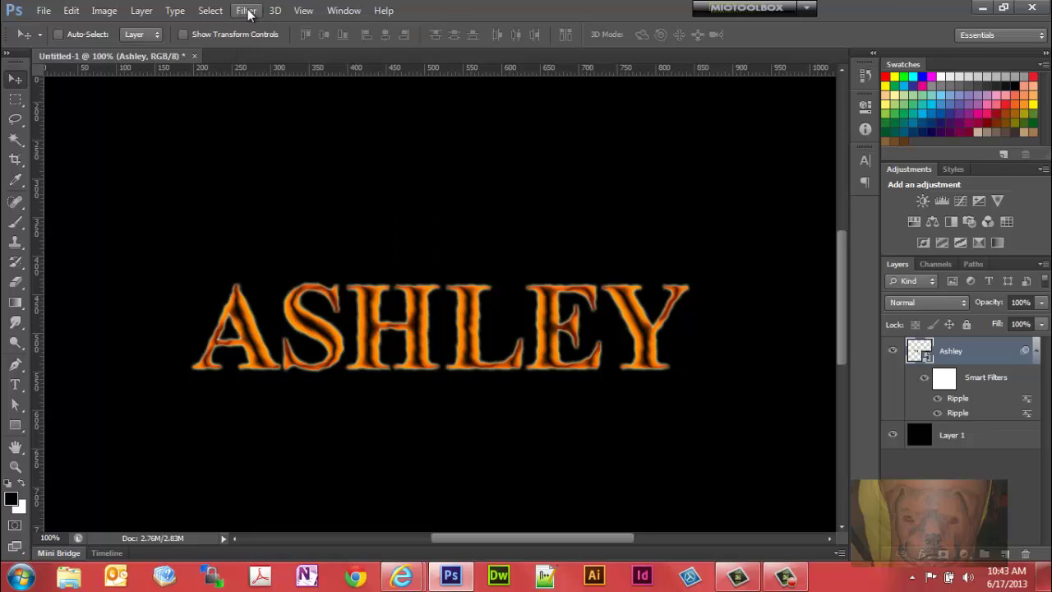
click(248, 12)
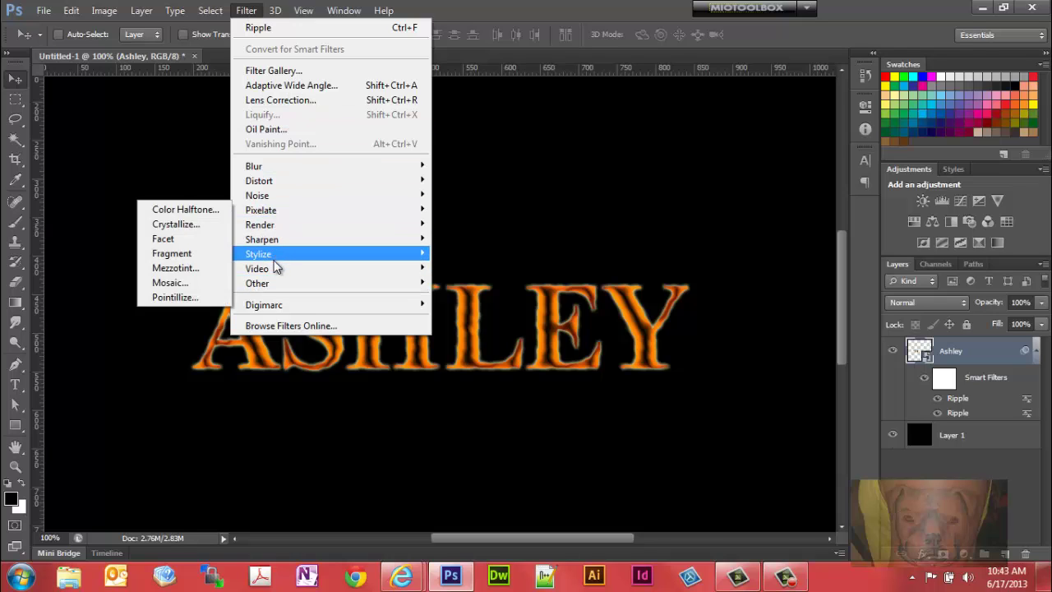
mouse_move(269, 283)
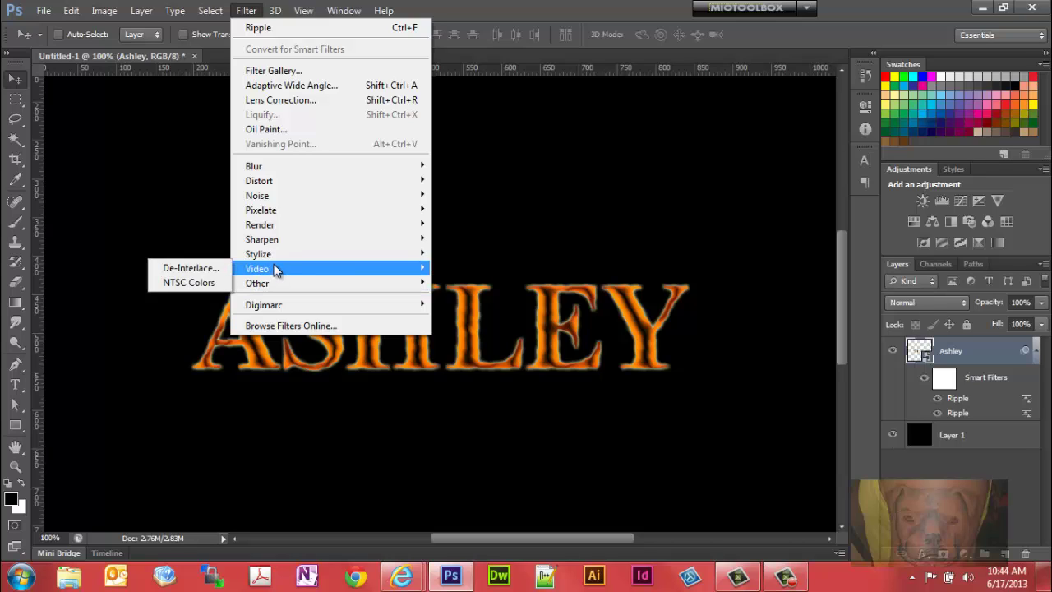
click(272, 73)
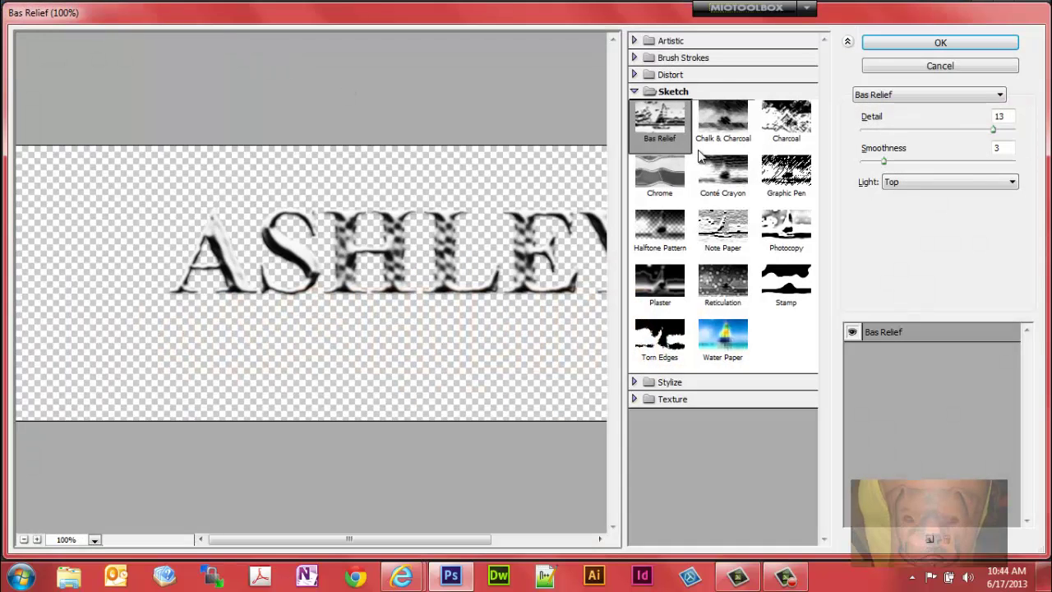
Apply Sketch > Bas Relief with Detail 13, Smoothness 3 and light from the Top
click(634, 91)
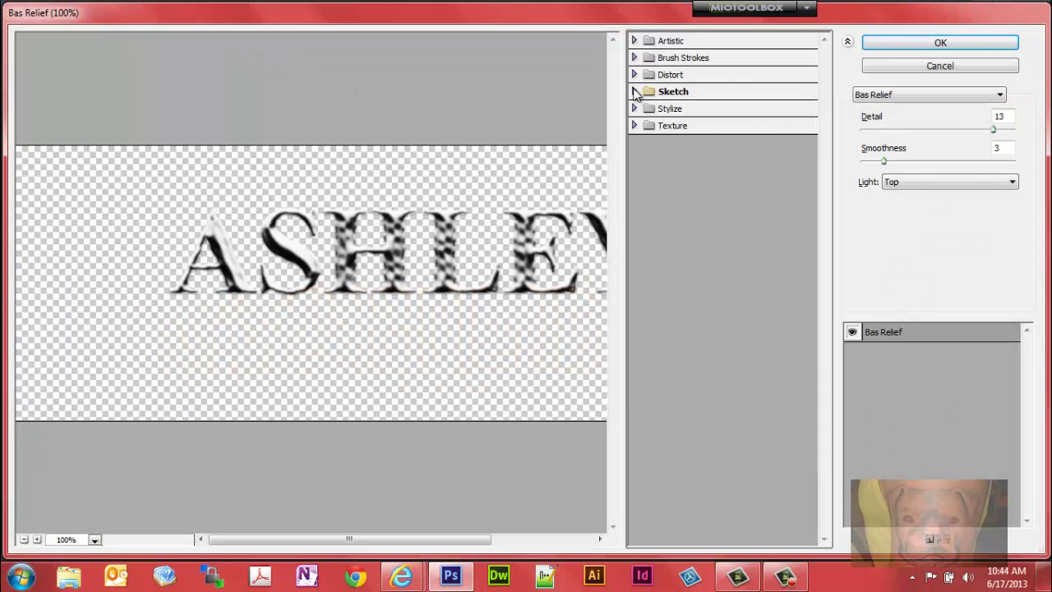
click(633, 91)
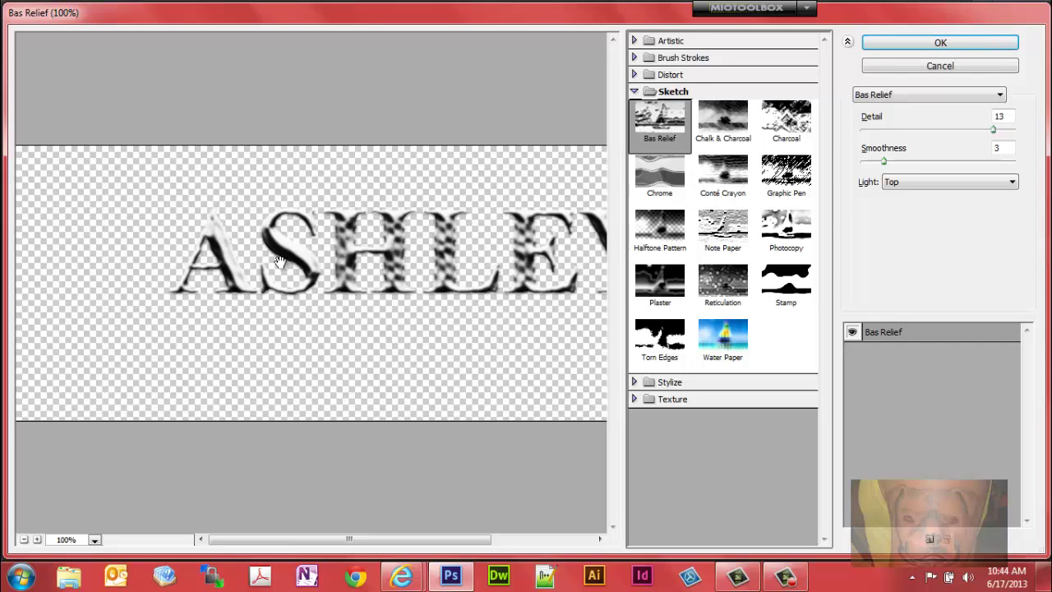
click(1011, 182)
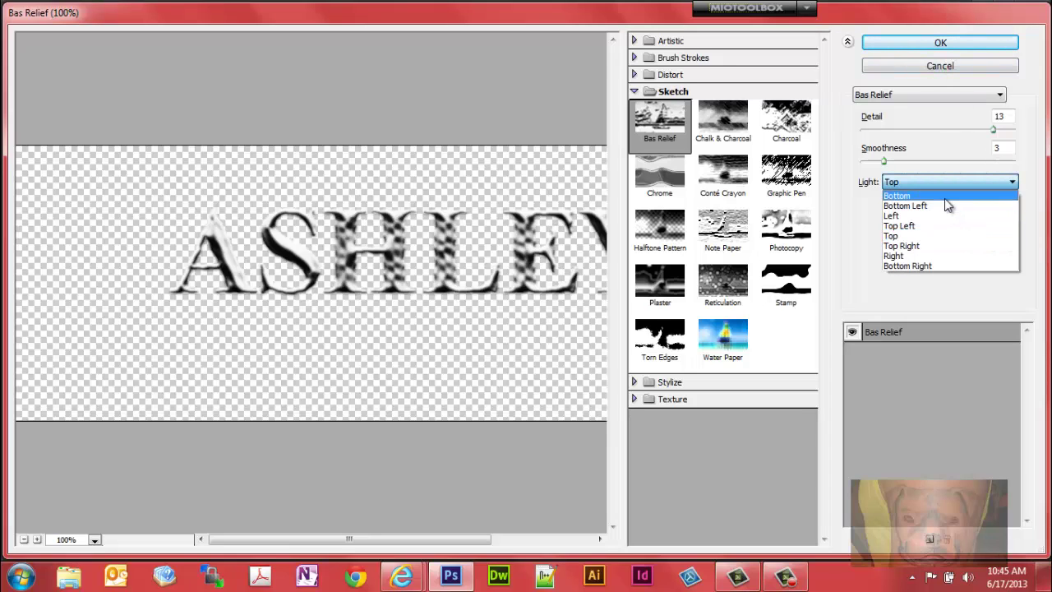
click(945, 199)
click(1013, 182)
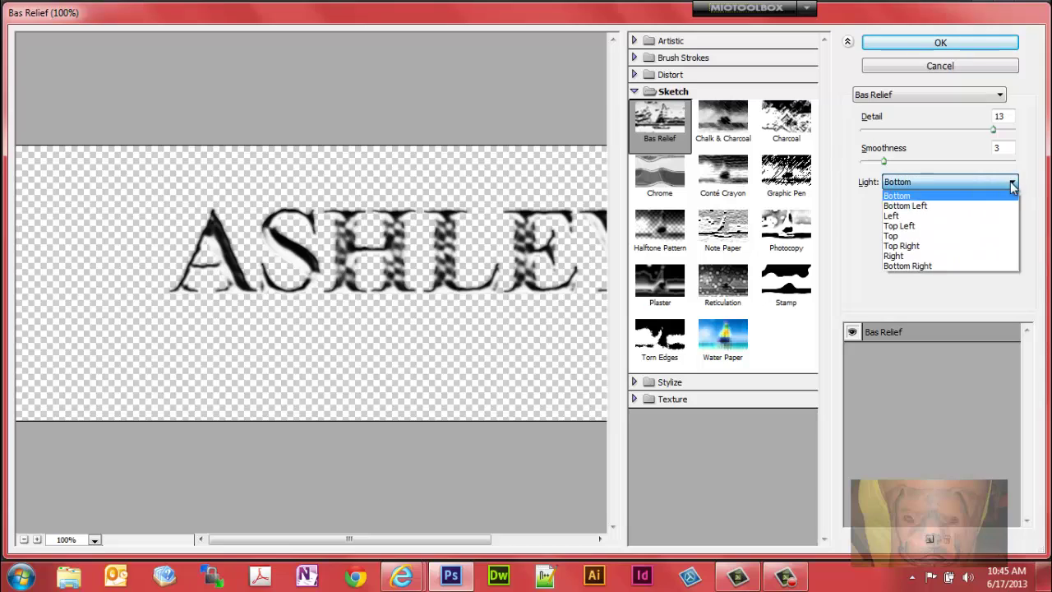
click(918, 236)
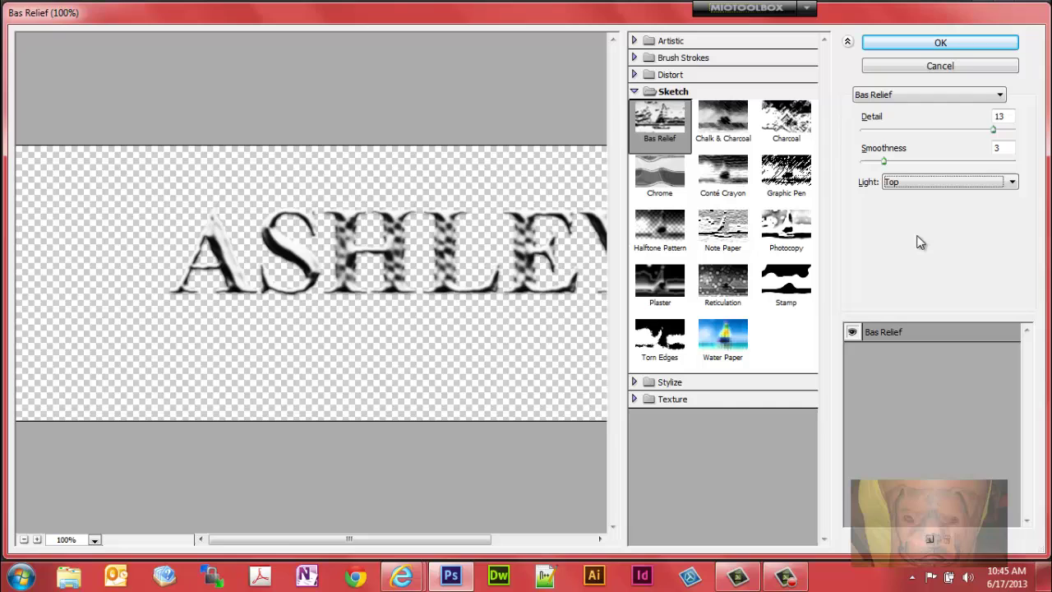
click(941, 43)
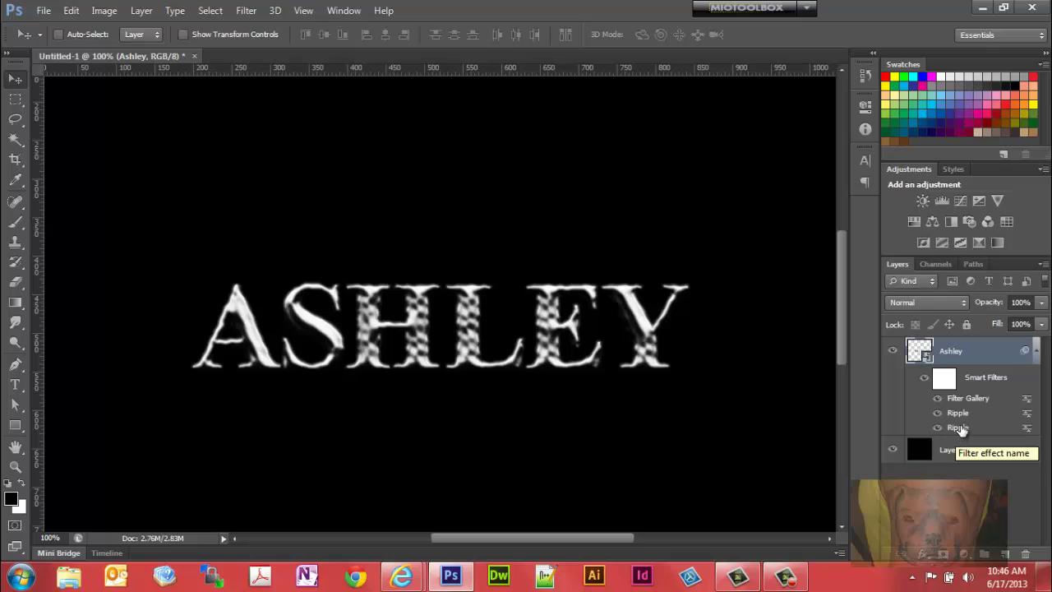
Set the Filter Gallery smart filter's blend mode to Overlay at 100% opacity
double_click(1026, 401)
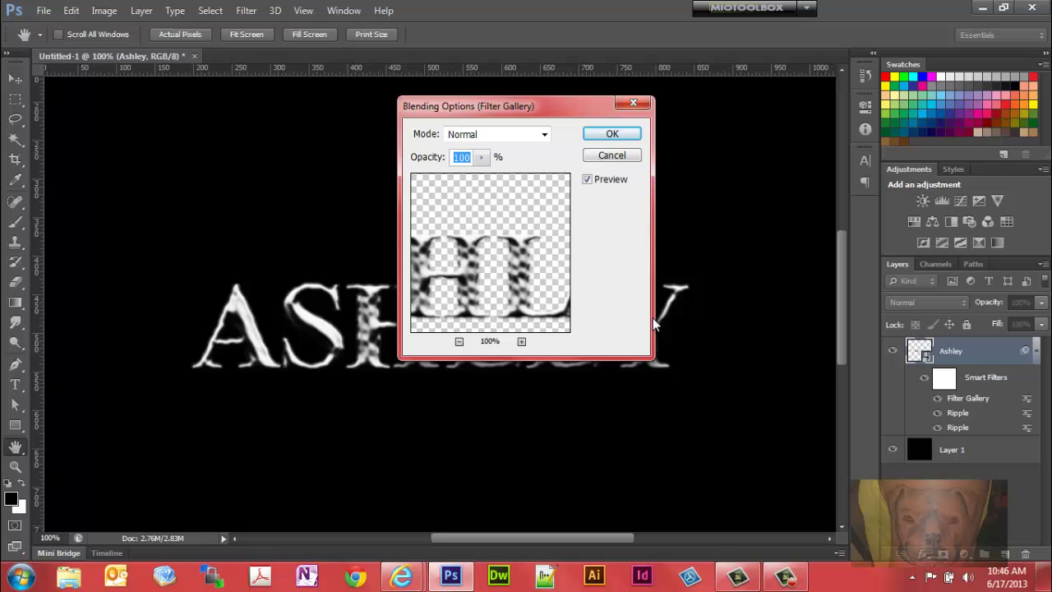
click(544, 134)
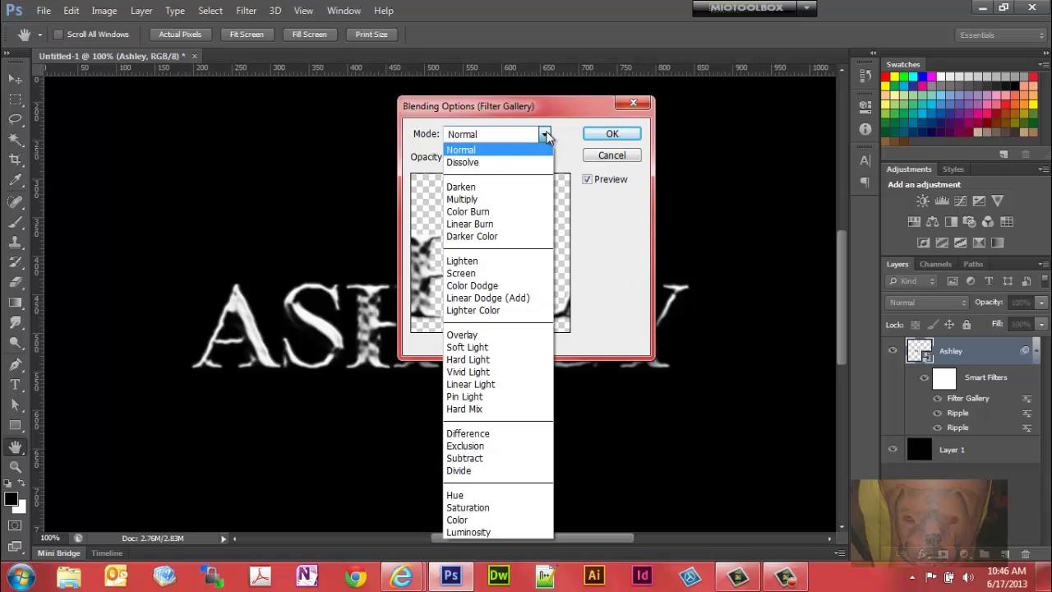
click(475, 335)
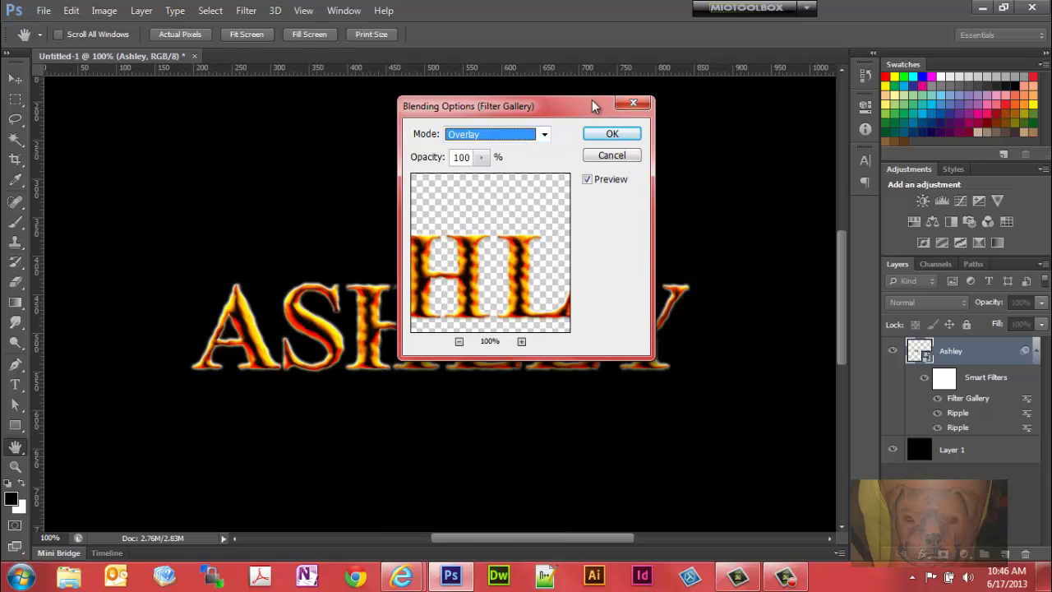
click(608, 139)
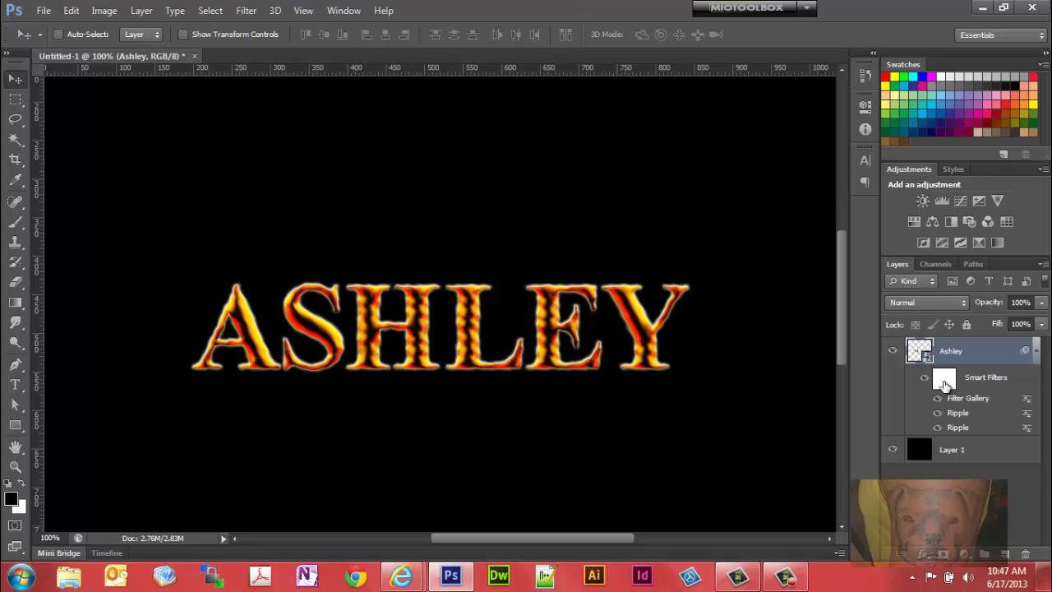
Delete the filter mask from ASHLEY's Smart Filters, keeping Filter Gallery and both Ripples
right_click(944, 382)
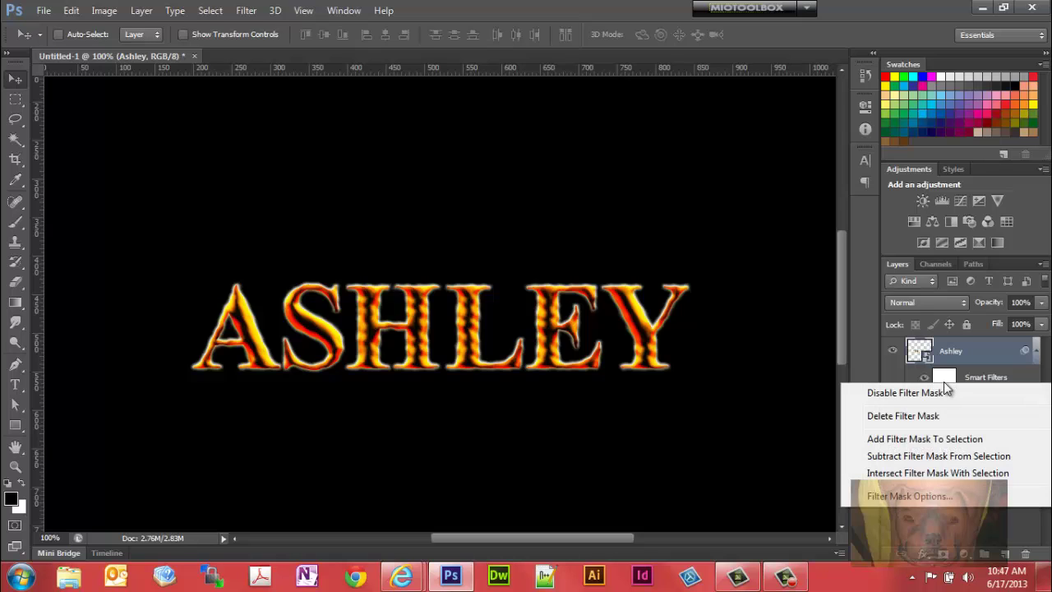
click(942, 416)
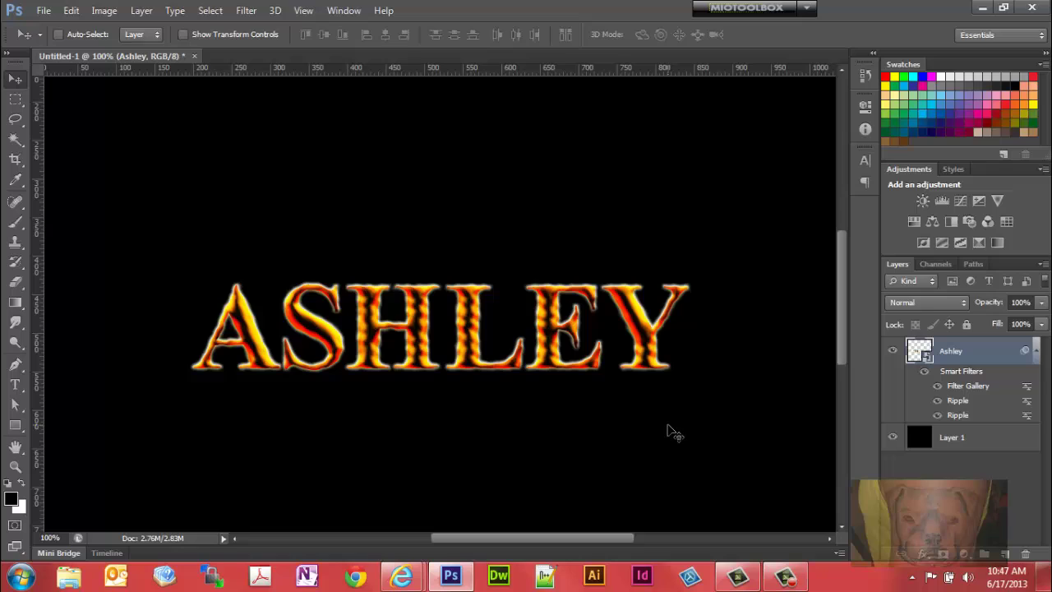